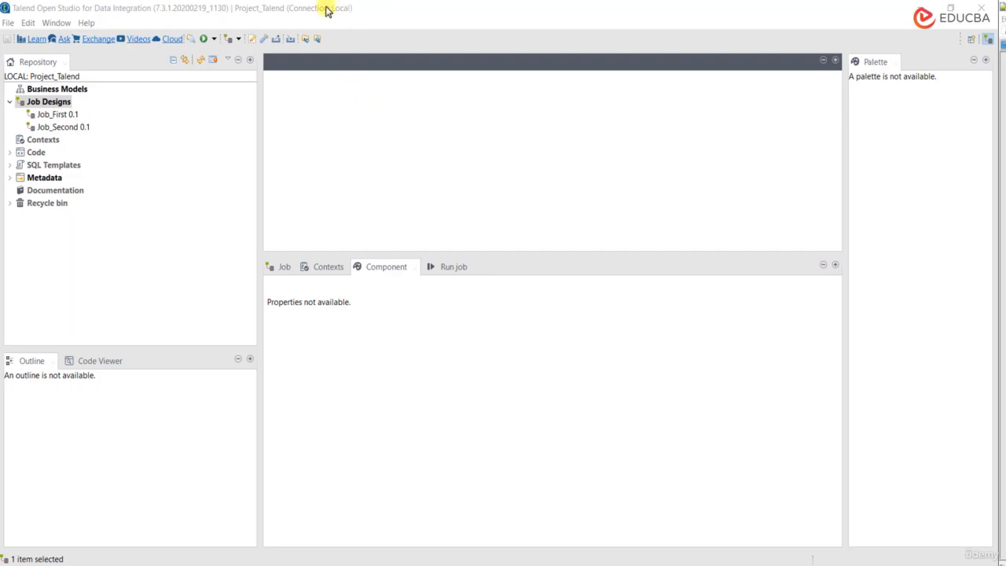
Step: Start a new job under Job Designs and name it Job_connect_db
right_click(57, 102)
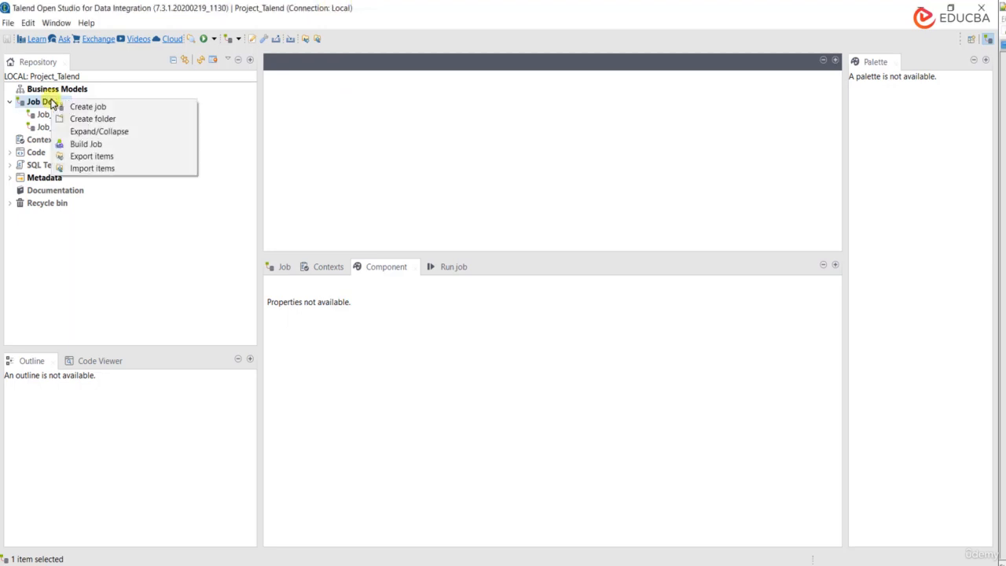
left_click(85, 106)
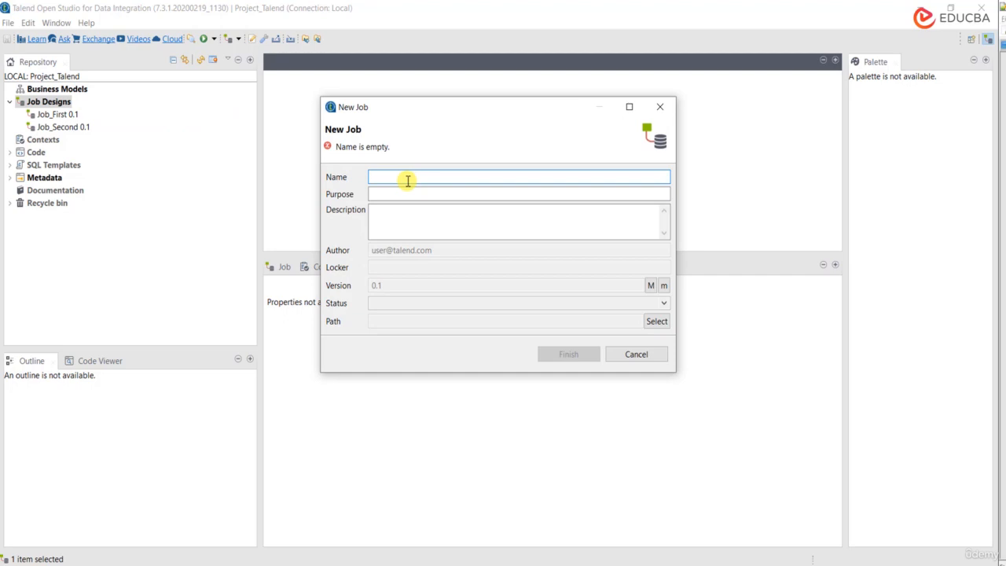
type("E")
key("BackSpace")
type("Jo")
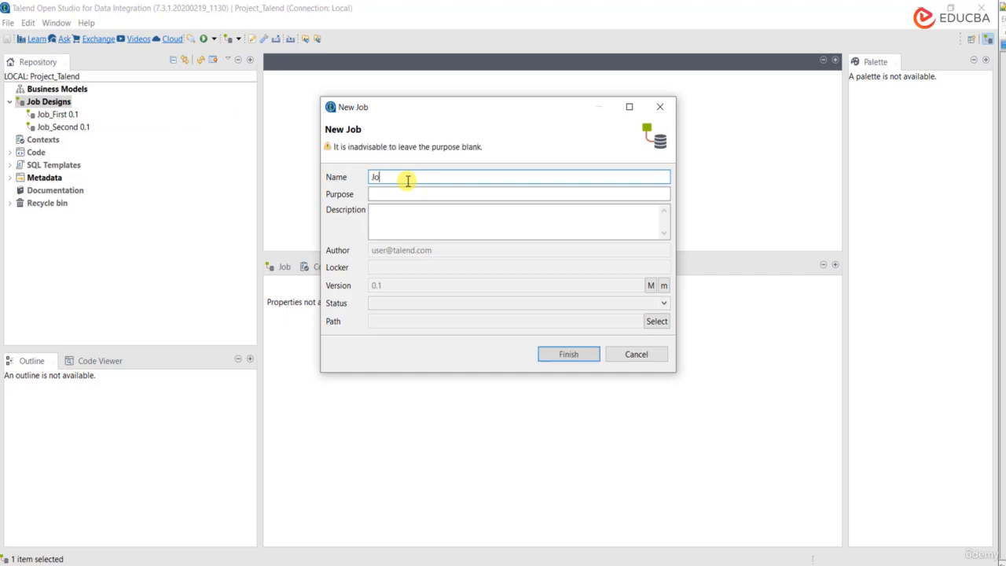
type("b_datab")
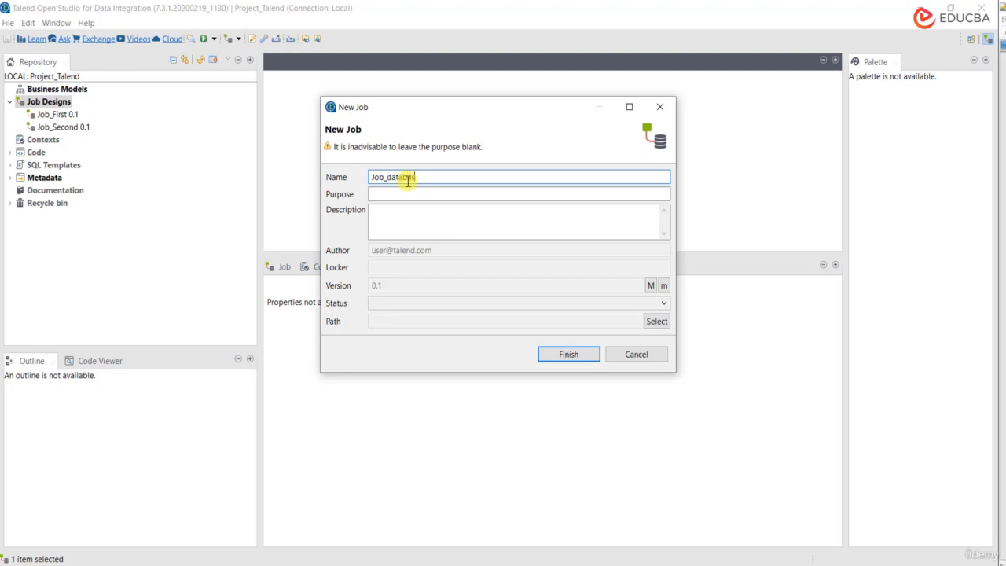
type("e_")
key("BackSpace")
key("BackSpace")
key("BackSpace")
key("BackSpace")
key("BackSpace")
key("BackSpace")
type("conn")
key("Tab")
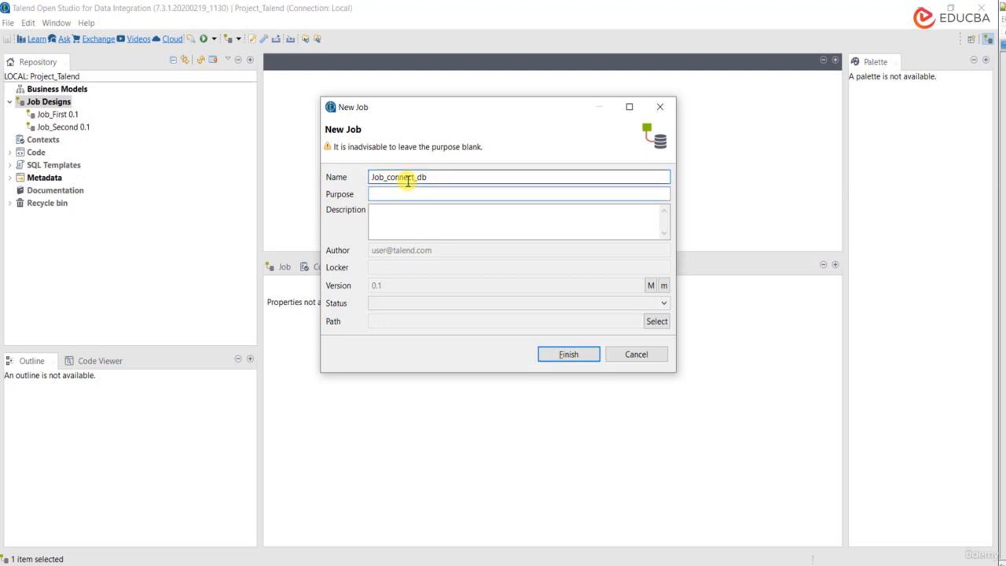
Step: Create the job with purpose "To connect to a database" and description "To connect to a db and perform operations on tables"
type("To conn")
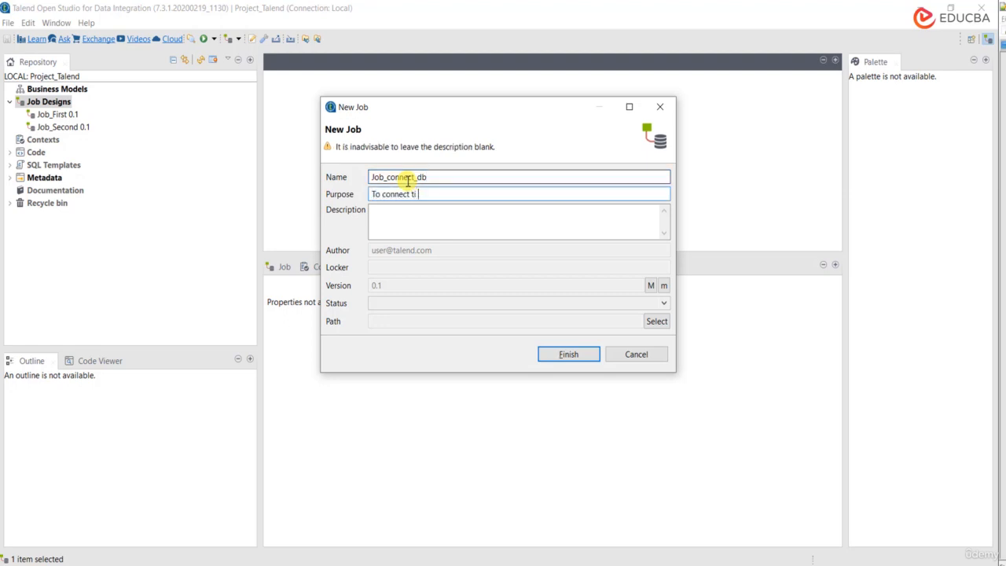
type("ect to a database")
left_click(417, 218)
type("To connect to")
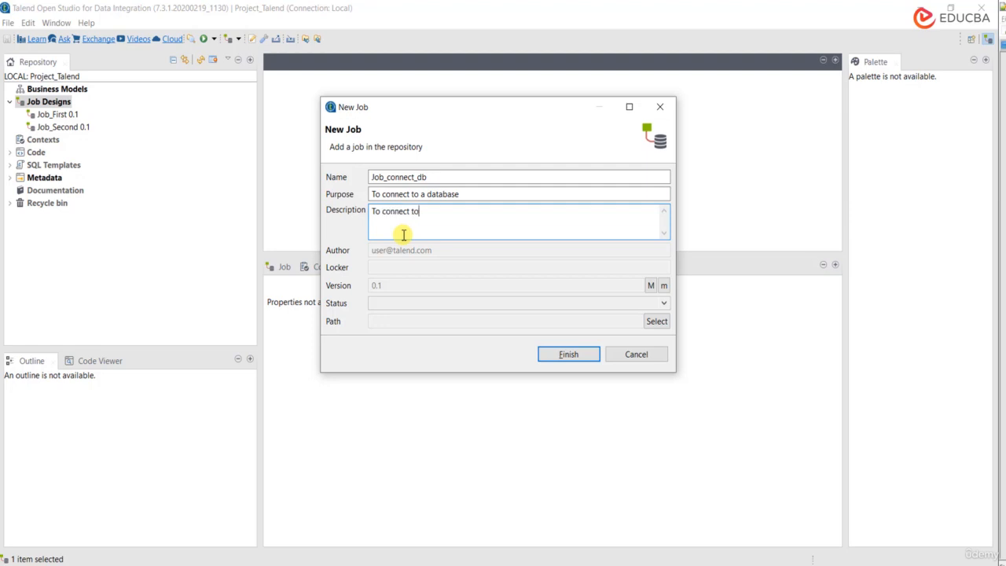
type(" a db and perform operatio")
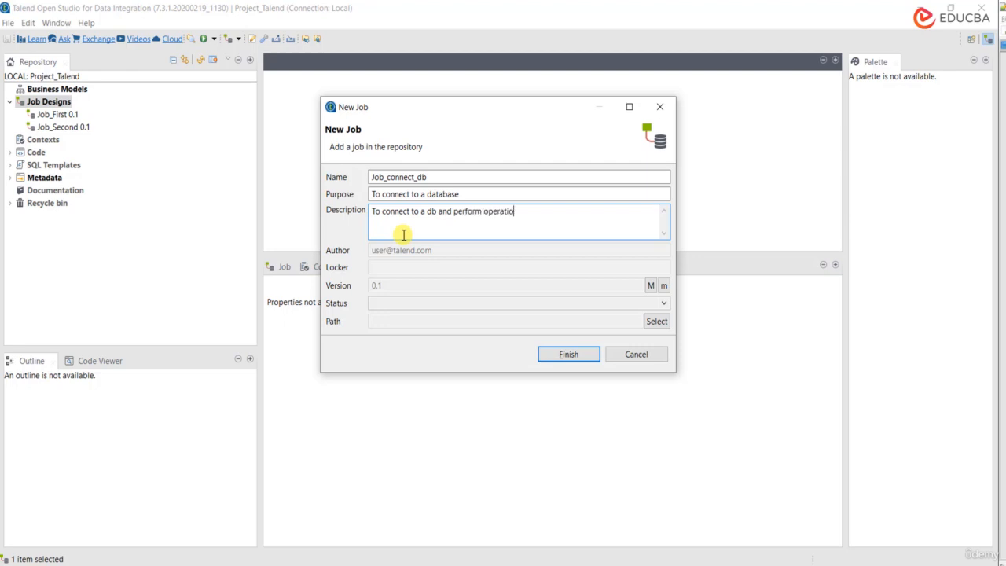
type("ns on tables")
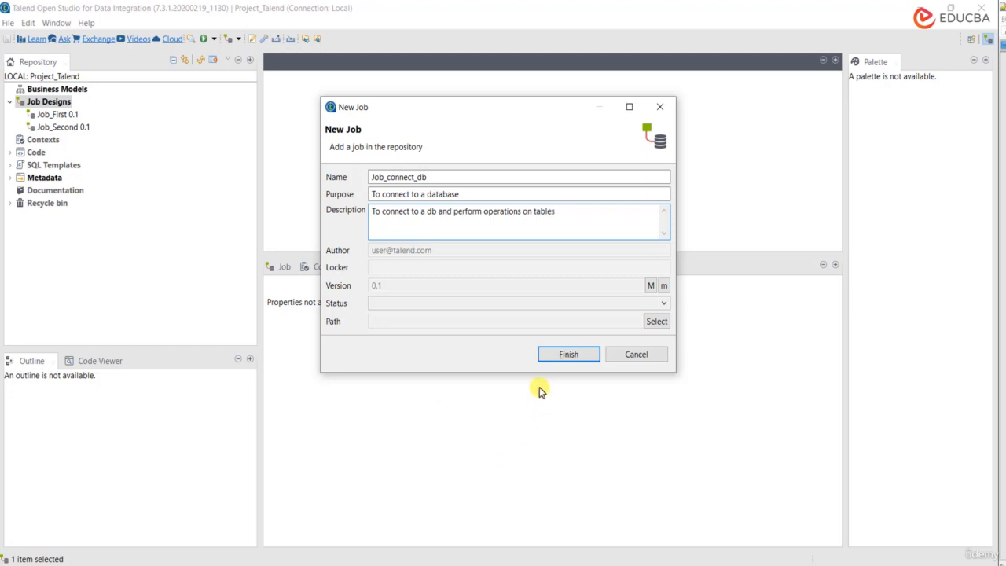
left_click(565, 354)
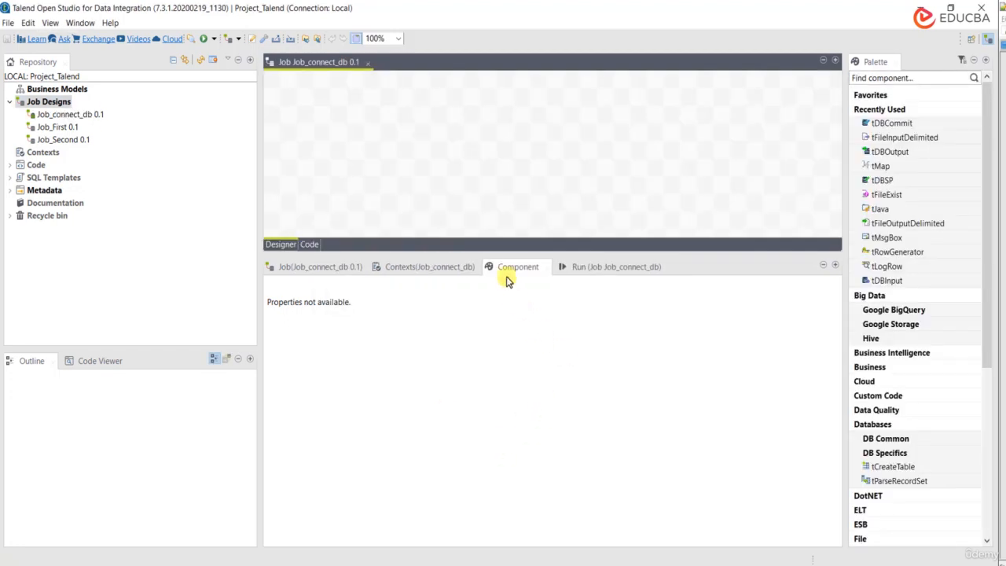
Step: Enlarge the design canvas and add a tMysqlConnection component to the job
left_click_drag(500, 244, 510, 314)
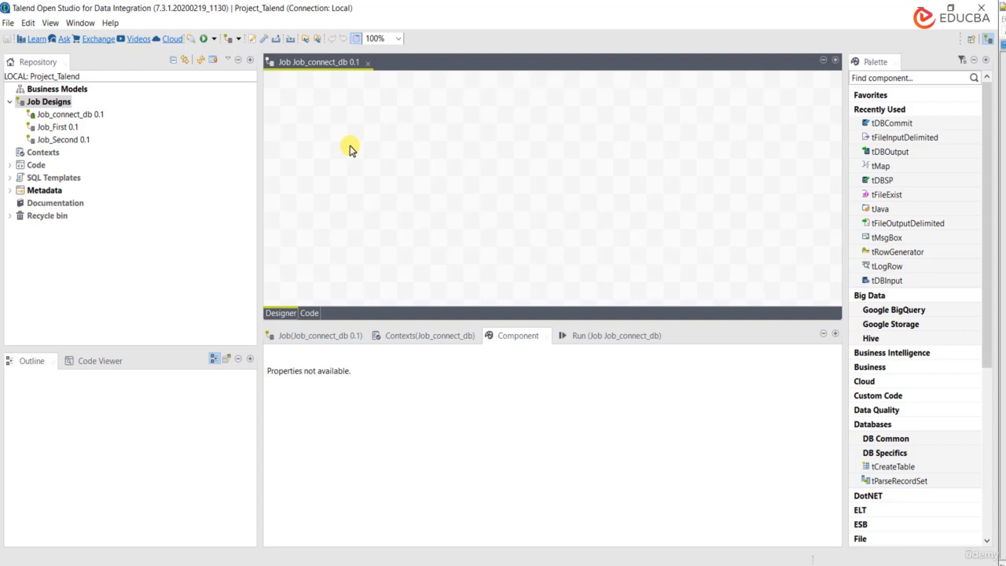
type("tmysql")
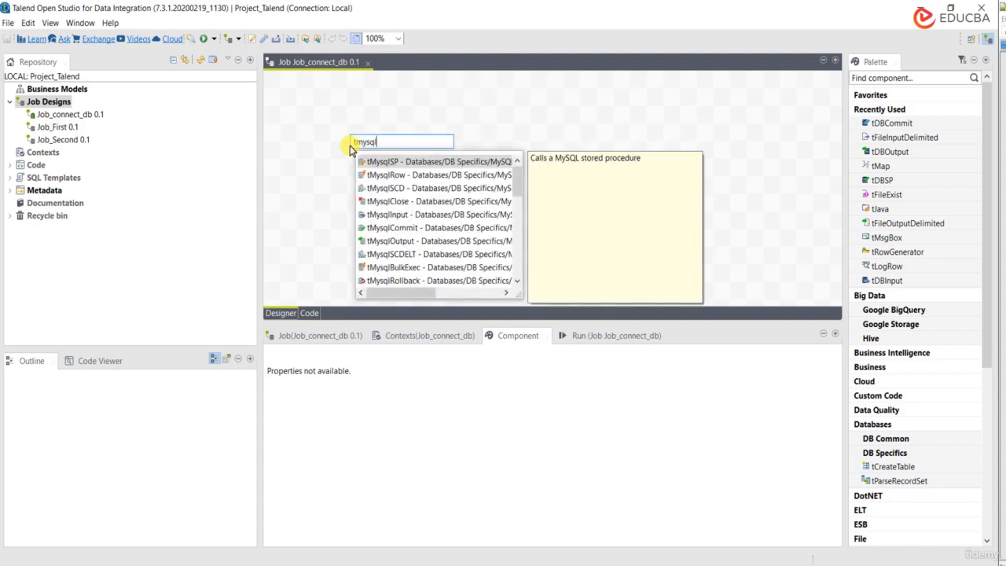
type("con")
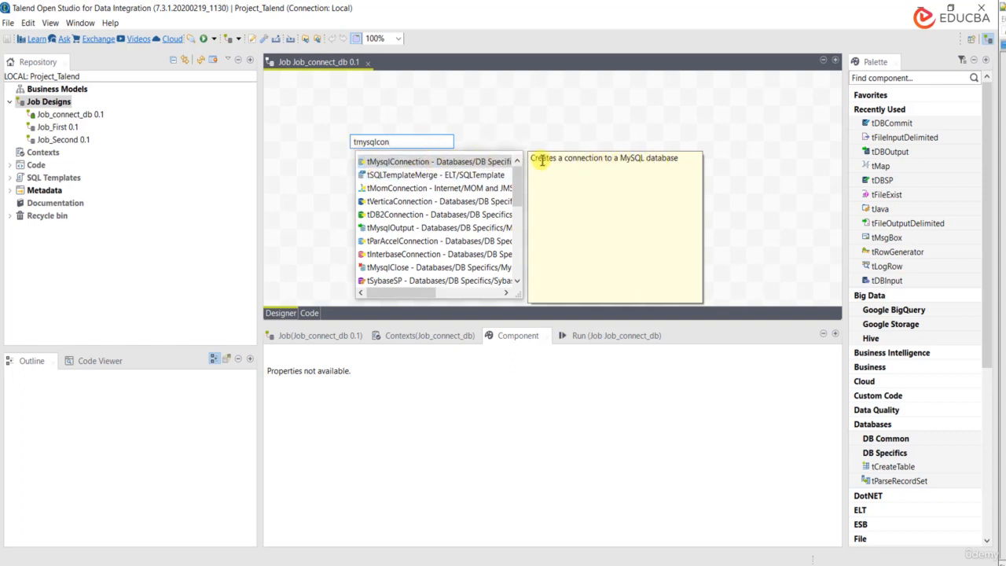
double_click(441, 164)
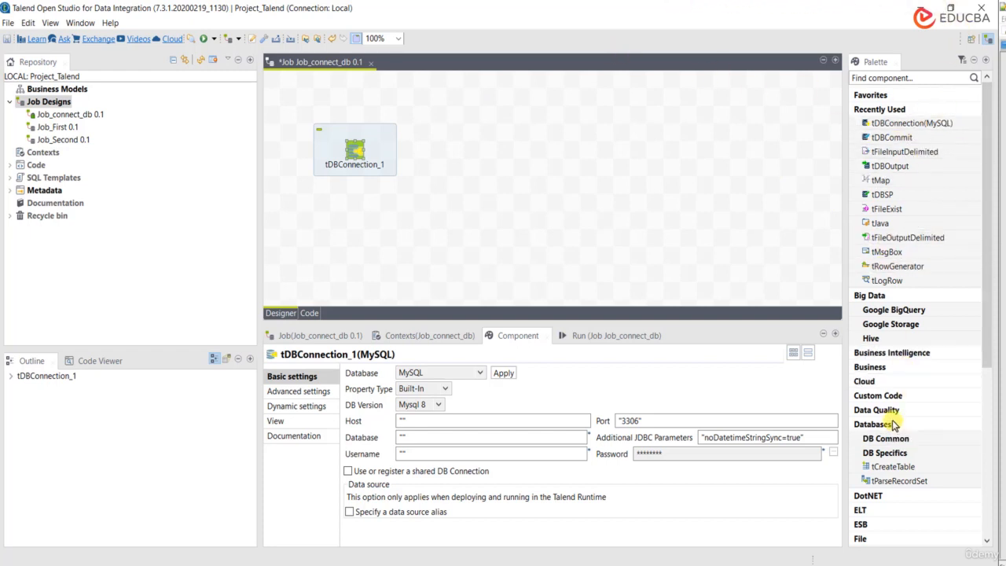
Step: Examine the database components available under DB Common and DB Specifics
left_click_drag(984, 348, 989, 405)
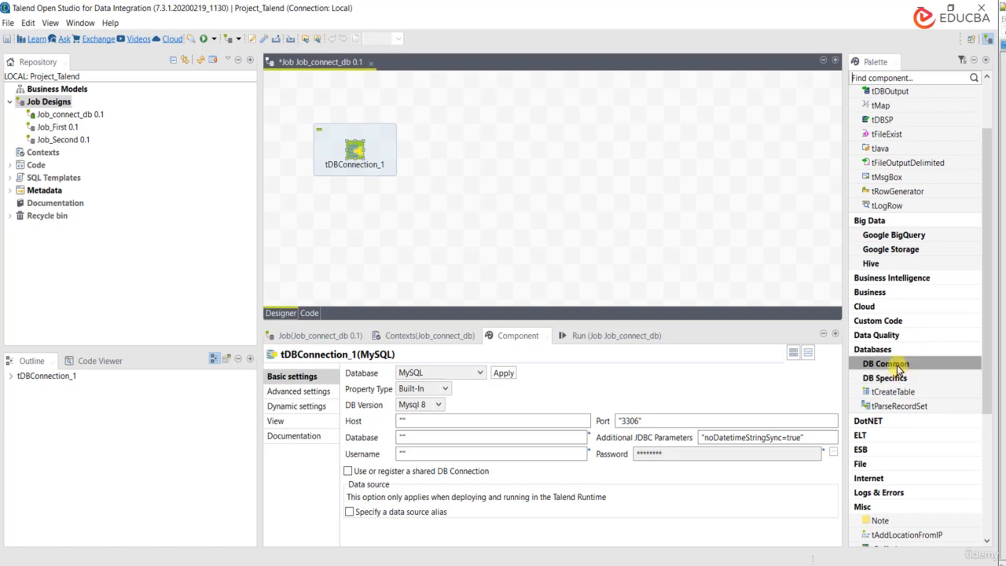
left_click(895, 363)
left_click_drag(981, 326, 947, 422)
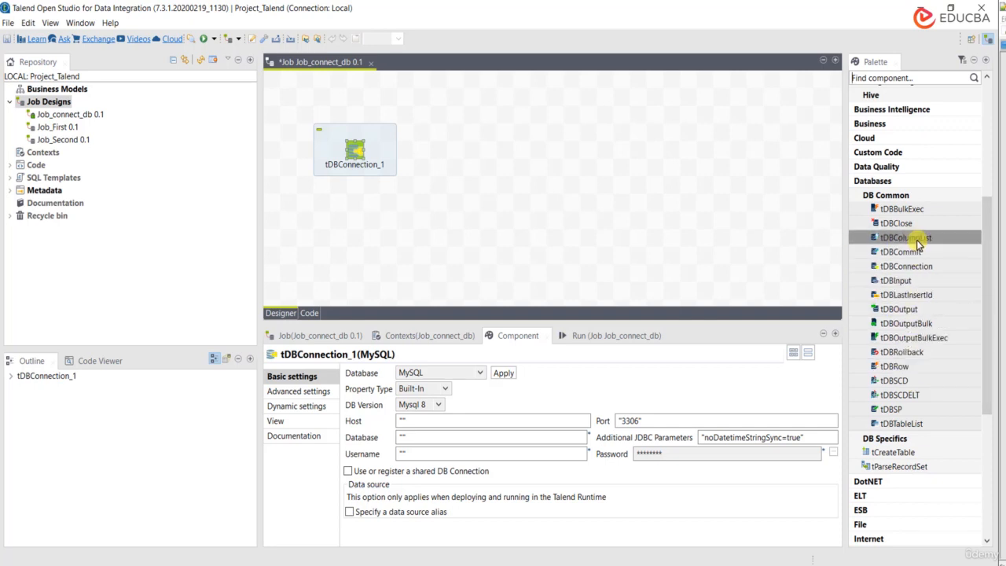
left_click(907, 438)
left_click_drag(982, 266, 988, 291)
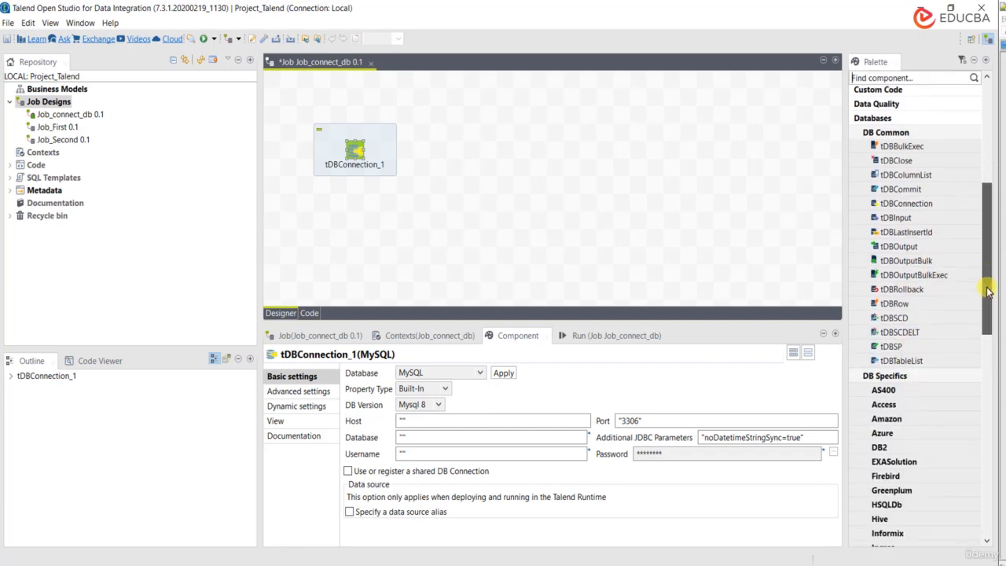
scroll(988, 291, "down", 1)
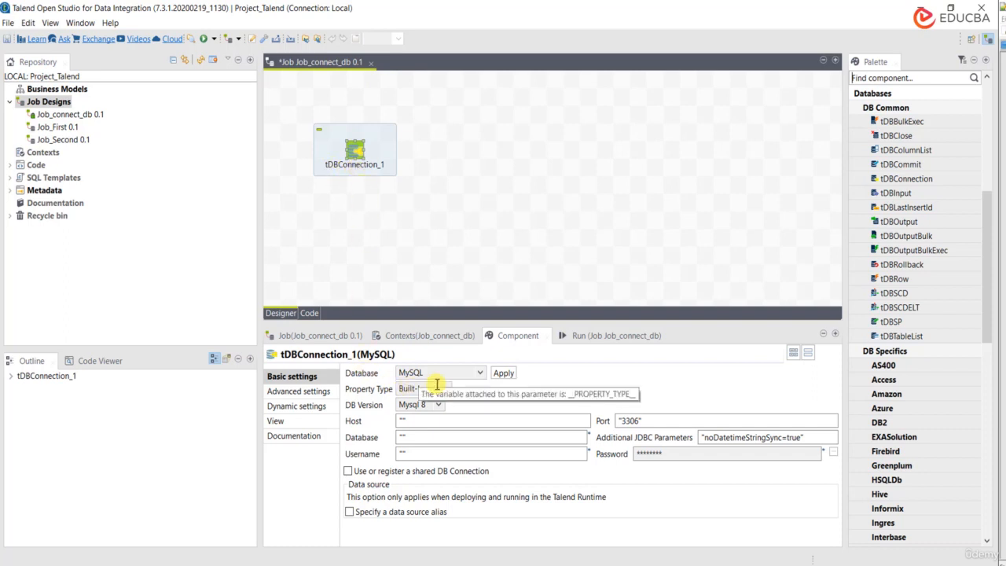
Step: Review the database types offered for the tDBConnection_1 component, keeping MySQL
left_click(480, 372)
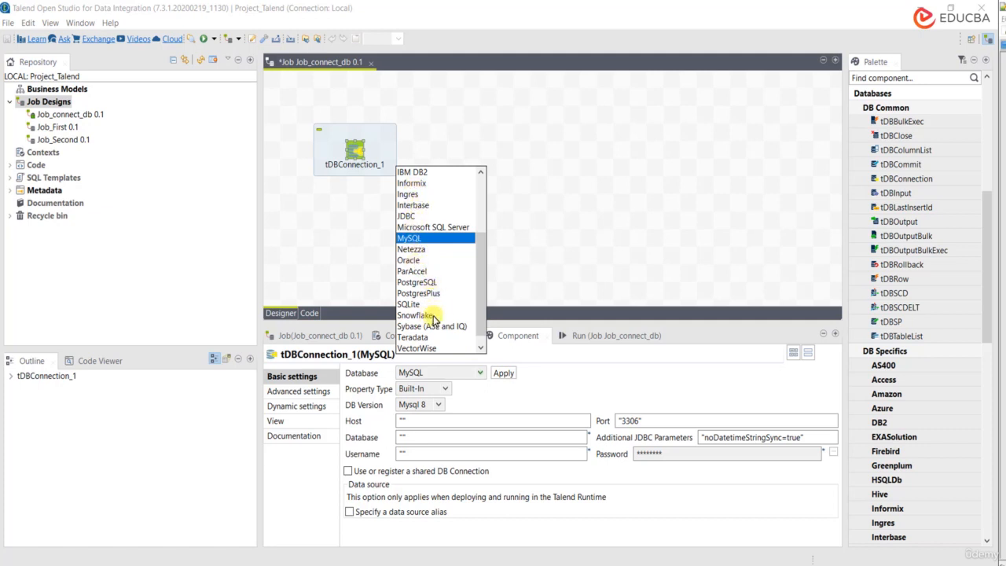
left_click_drag(474, 308, 483, 236)
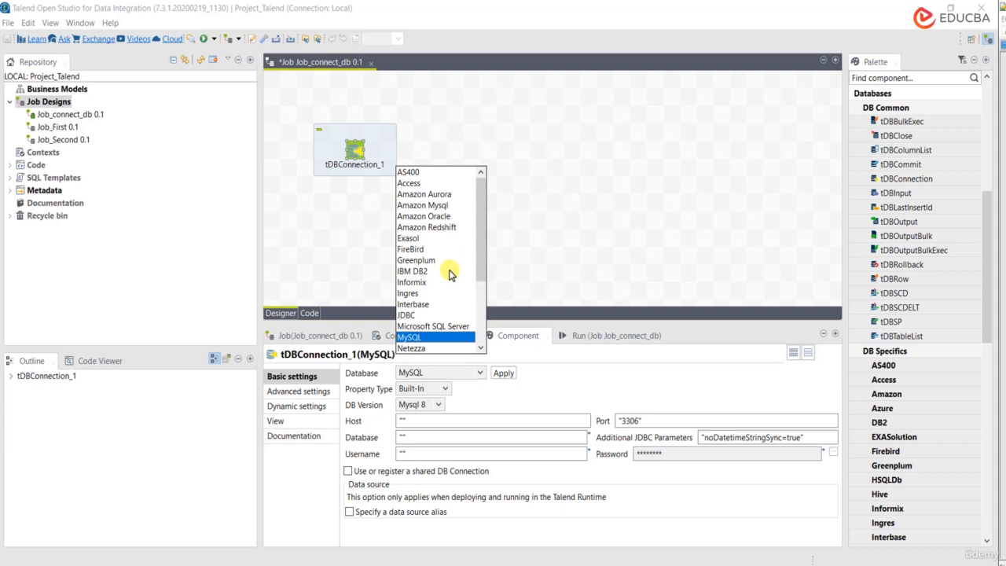
left_click(518, 196)
left_click(355, 151)
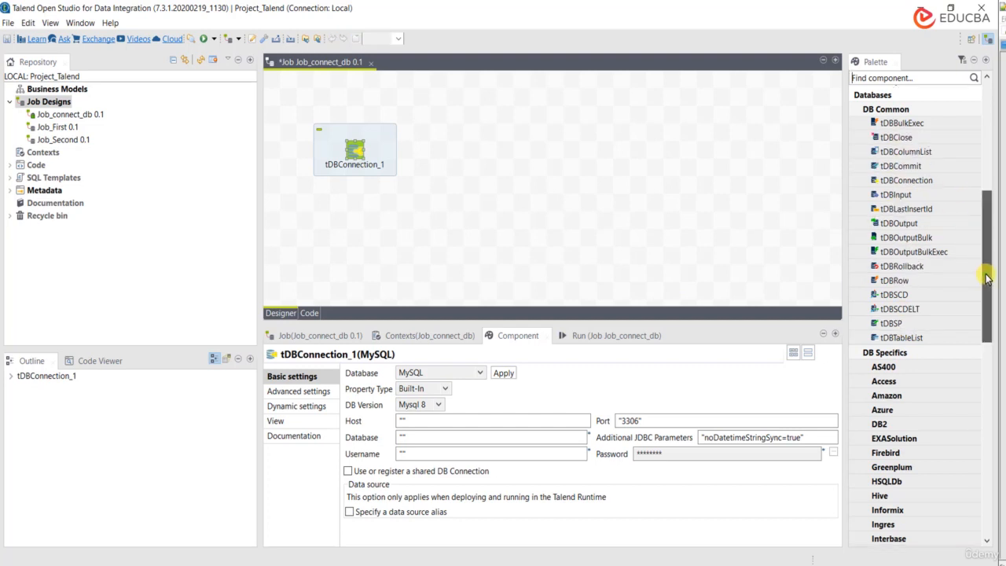
Step: Collapse the DB Specifics group and inspect the generic components under DB Common
left_click_drag(984, 269, 988, 245)
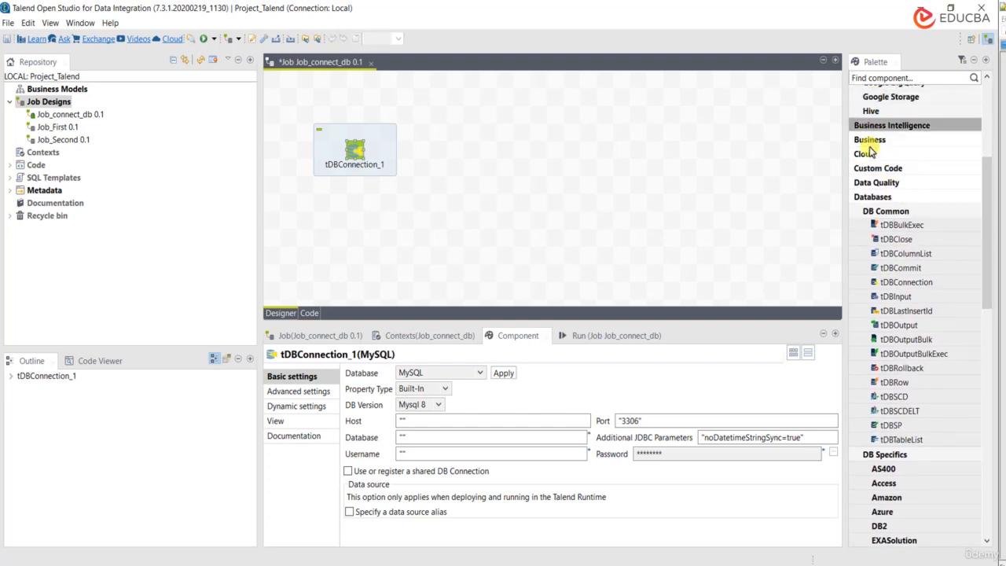
left_click(885, 210)
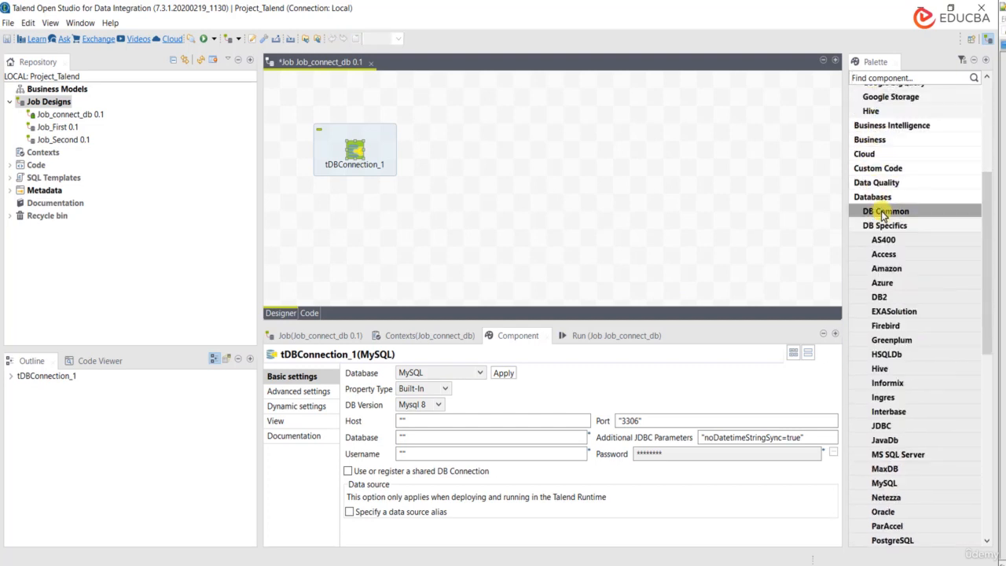
left_click(886, 225)
left_click(886, 212)
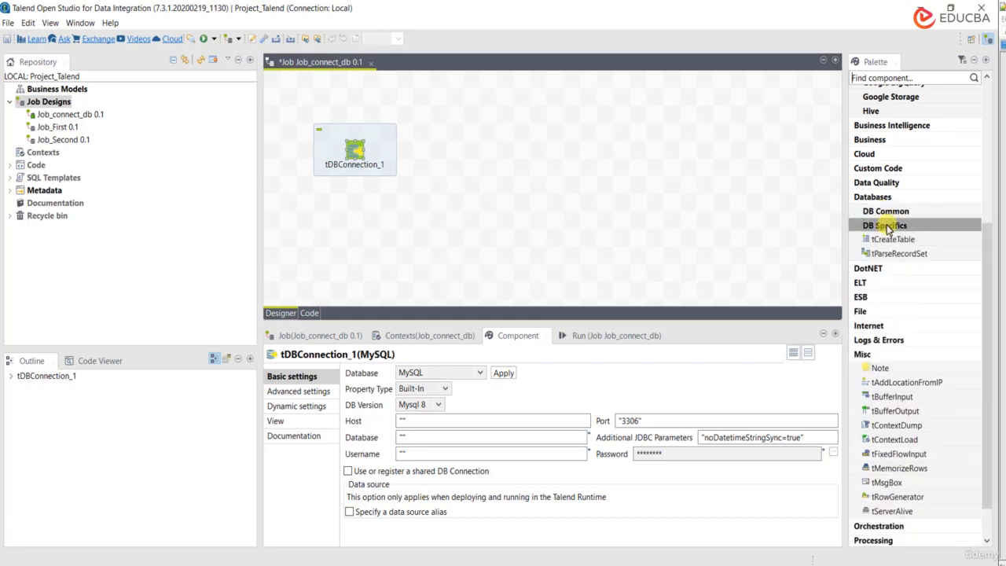
left_click(885, 211)
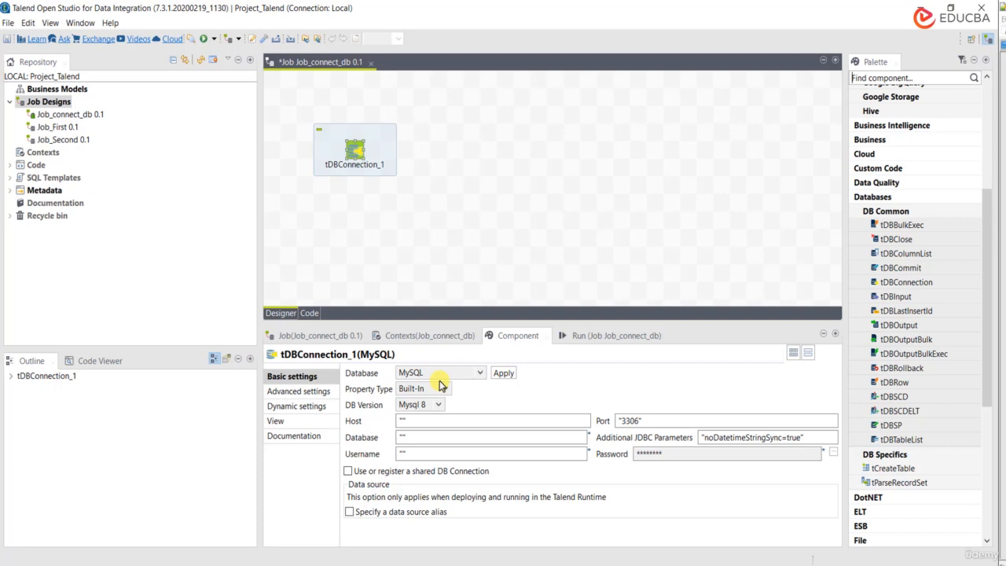
left_click(879, 210)
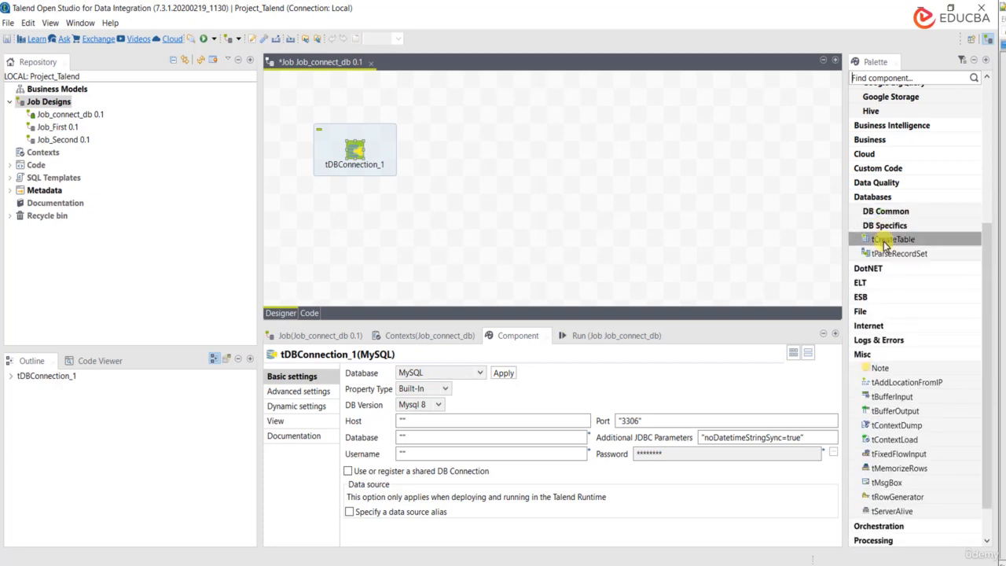
Step: Examine the vendor categories under DB Specifics, including the Hive components
left_click(884, 226)
left_click_drag(982, 209, 983, 260)
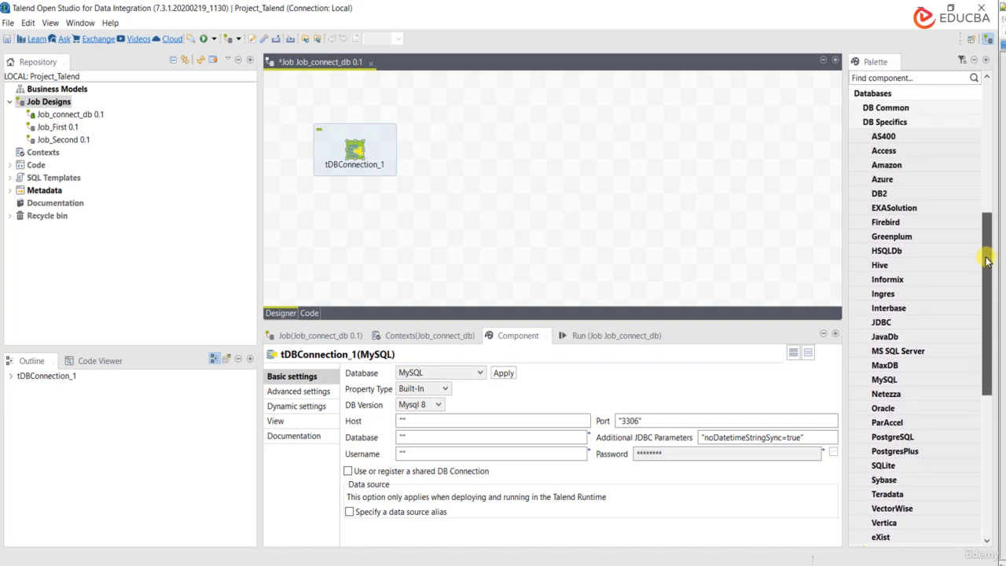
left_click(885, 267)
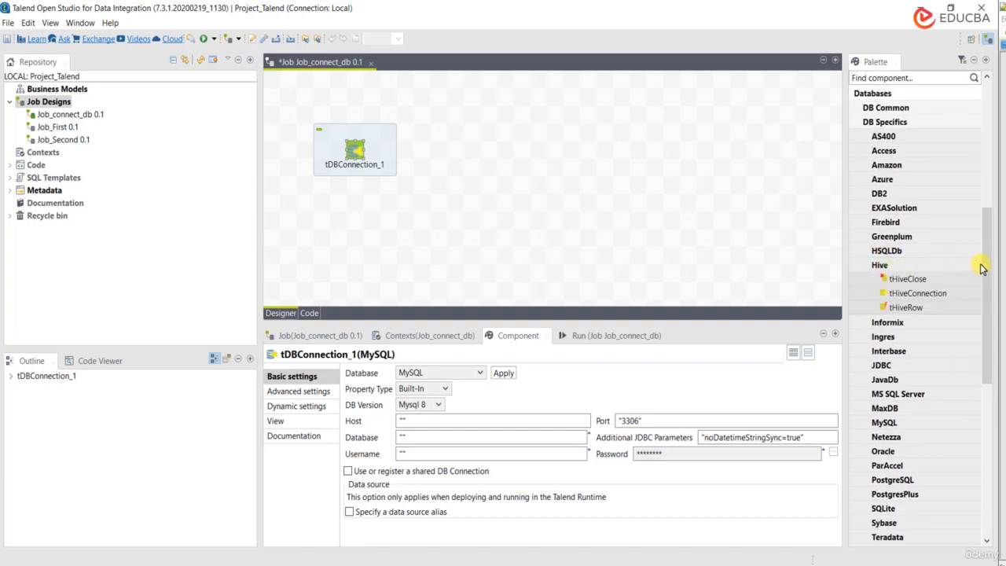
scroll(978, 275, "down", 1)
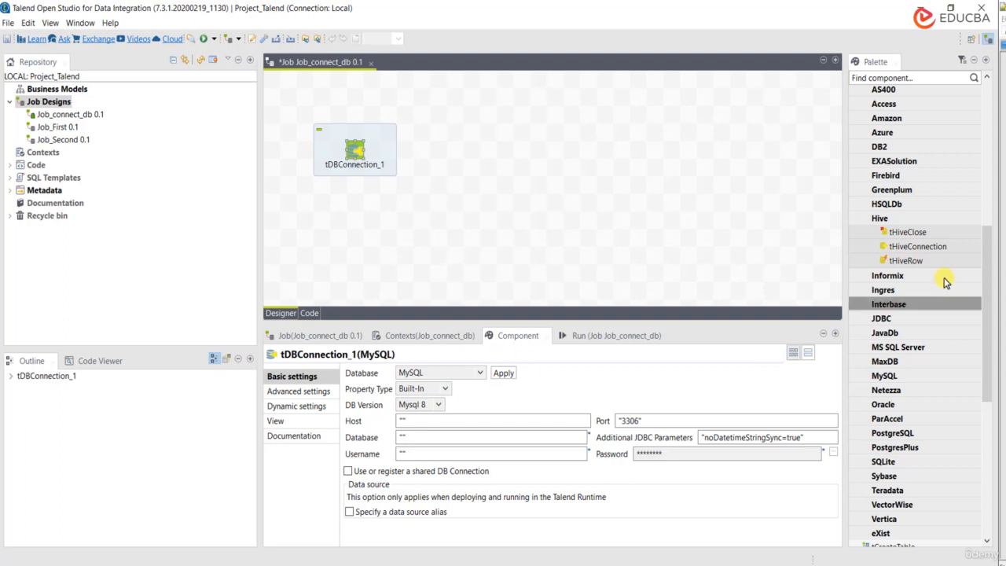
scroll(987, 291, "up", 1)
mouse_move(987, 291)
left_mouse_down()
mouse_move(987, 217)
mouse_move(988, 276)
left_mouse_up()
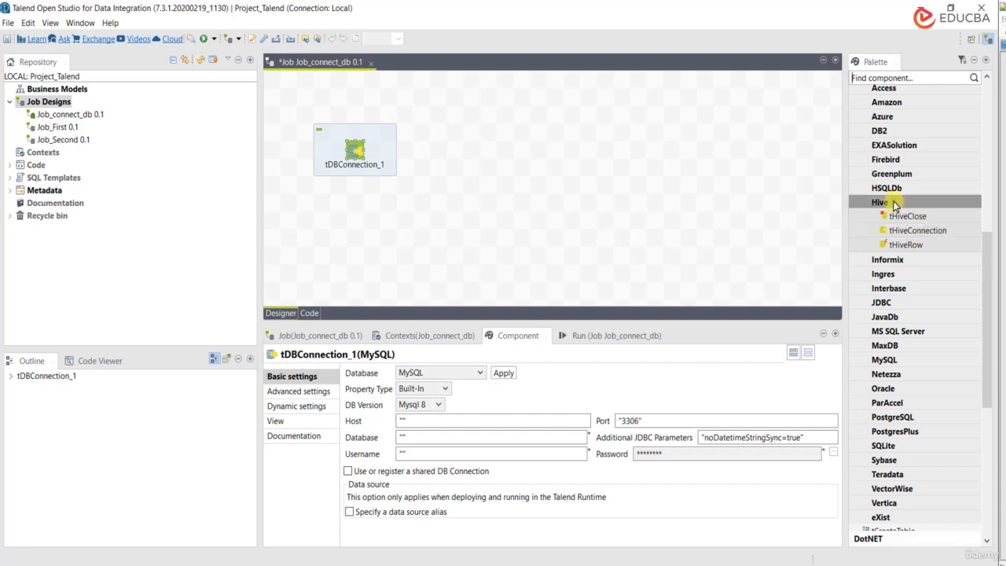
left_click(886, 202)
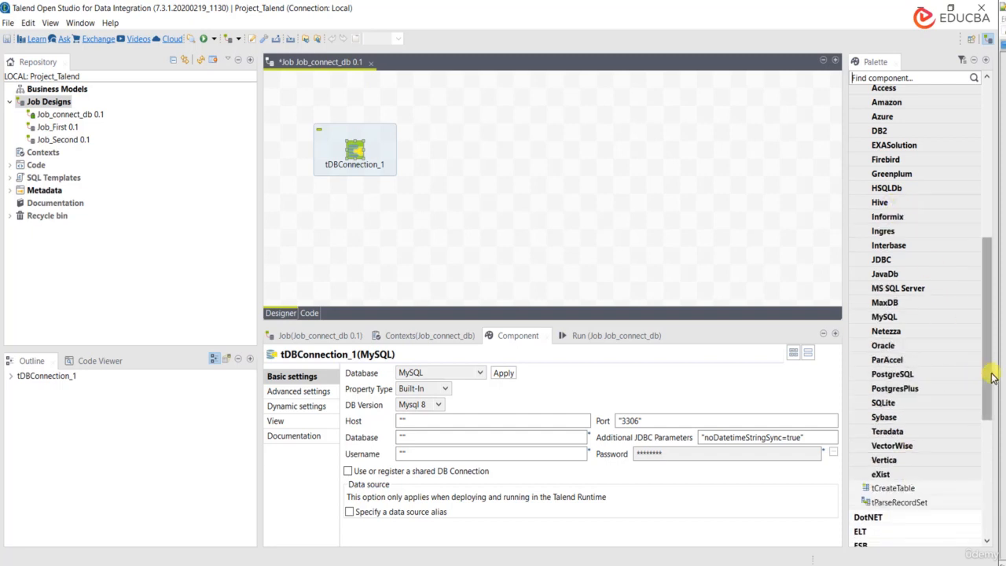
left_click_drag(989, 379, 989, 396)
left_click_drag(988, 404, 984, 328)
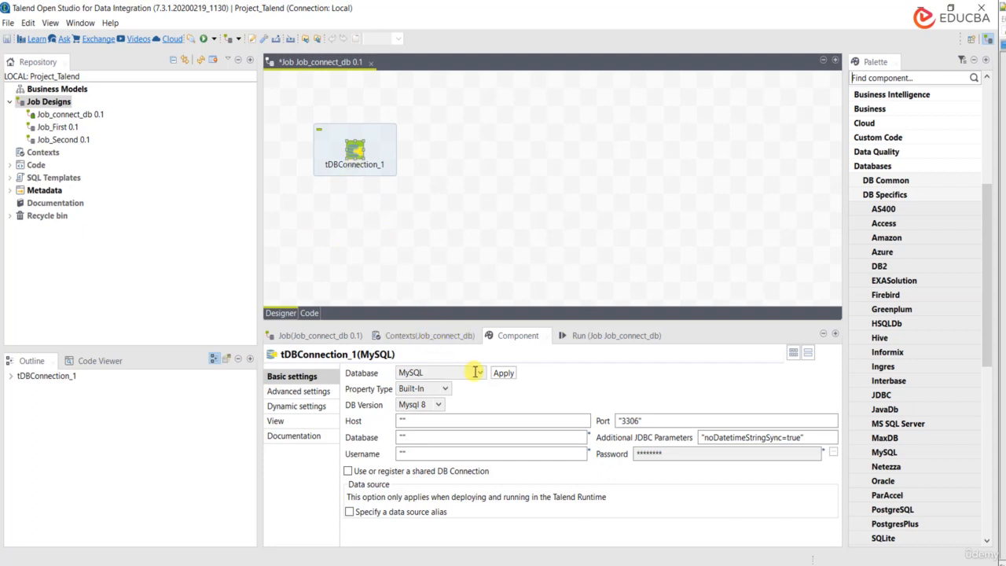
Step: Add a tMysqlConnection component beside tDBConnection_1, and delete it again
left_click(475, 170)
type("tmy")
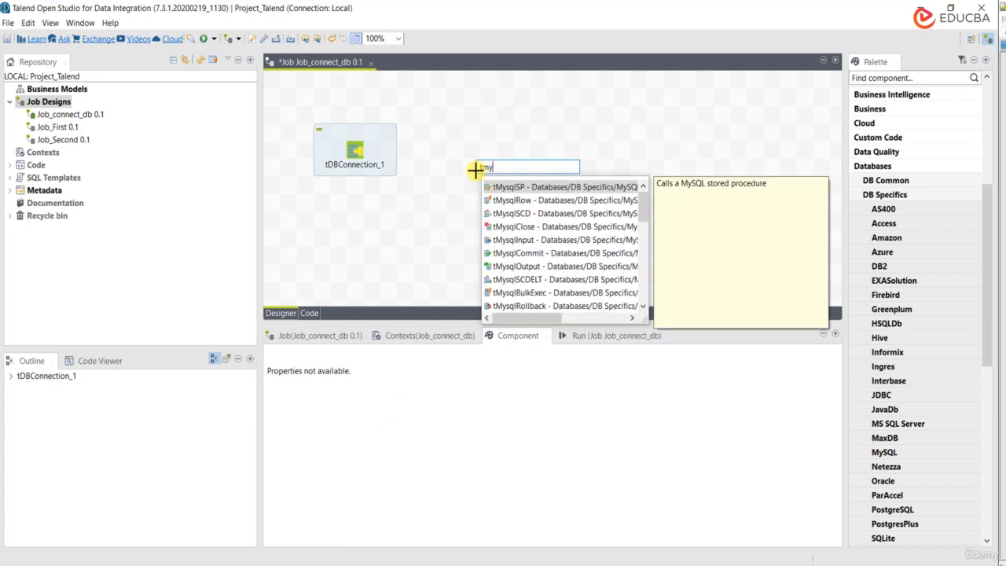
type("sq")
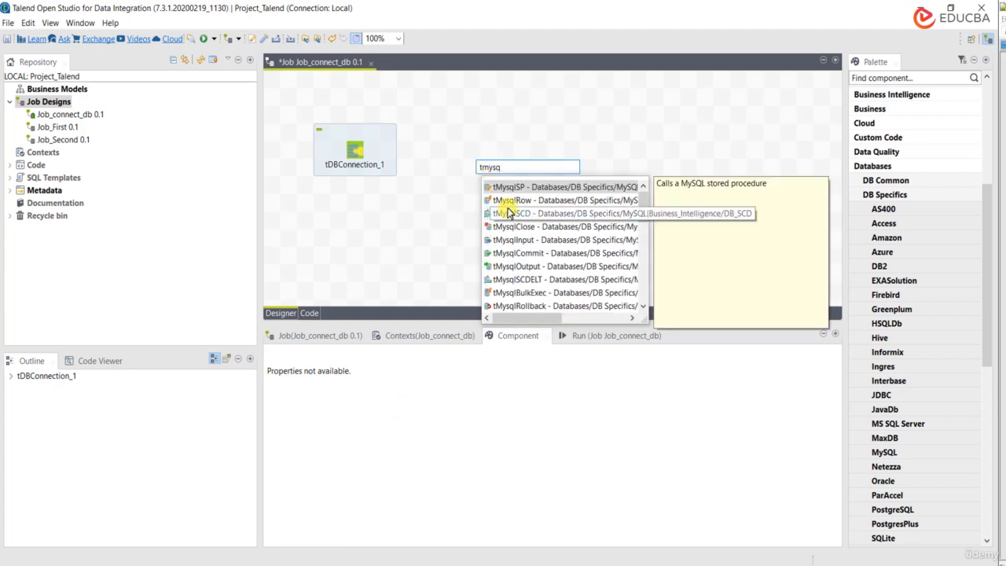
type("lco")
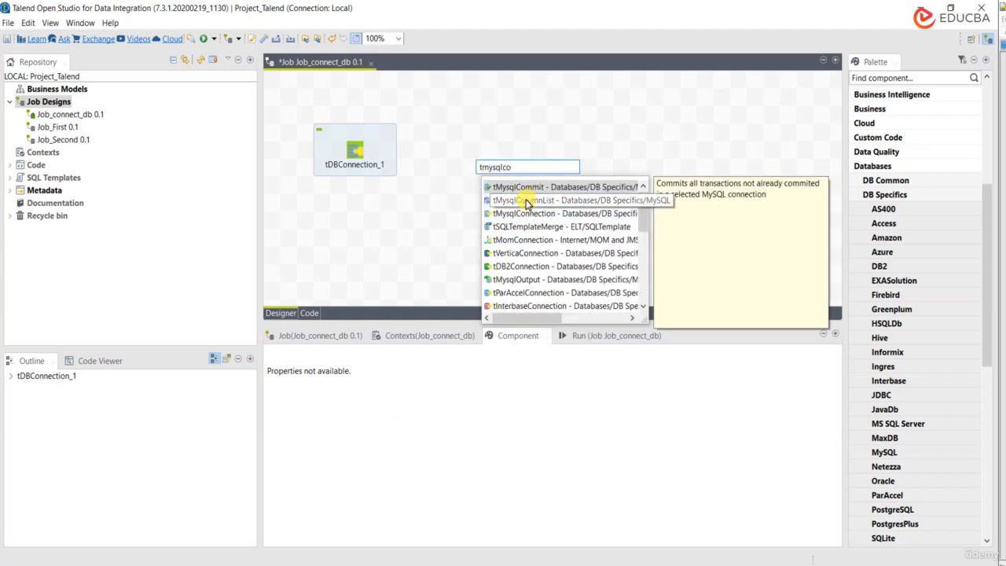
double_click(532, 213)
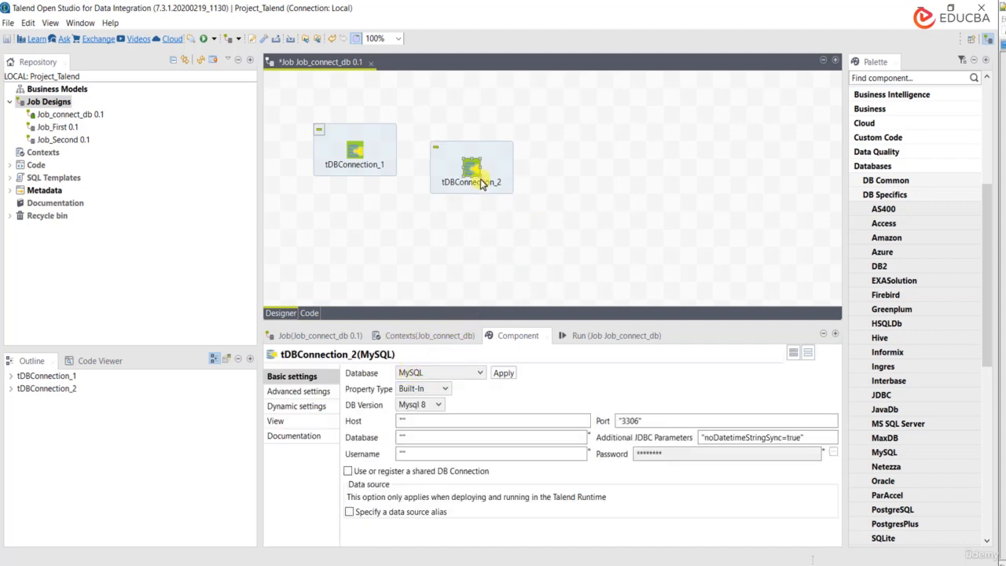
key("Delete")
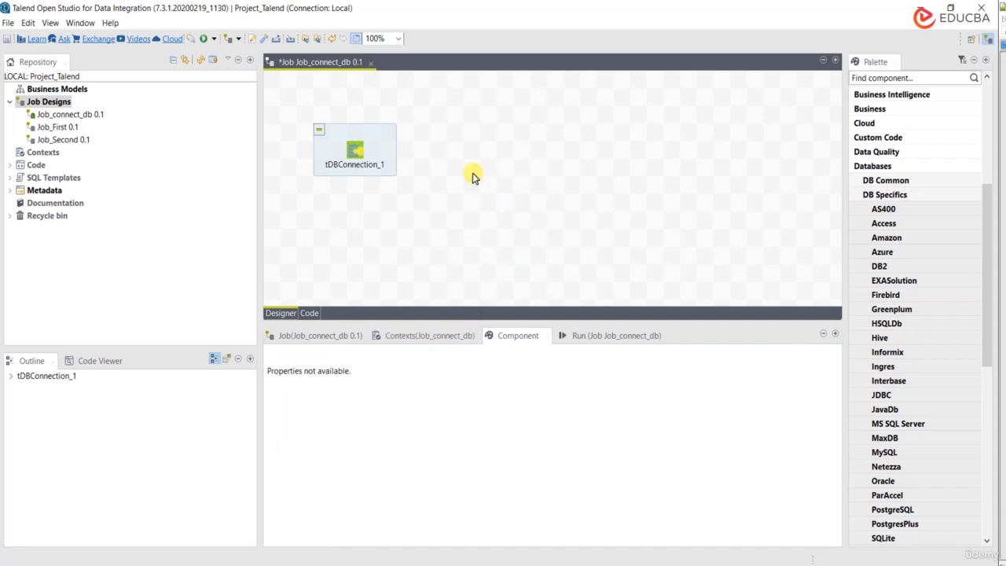
Step: Add a tOracleConnection component beside tDBConnection_1, and remove it from the job again
type("torac")
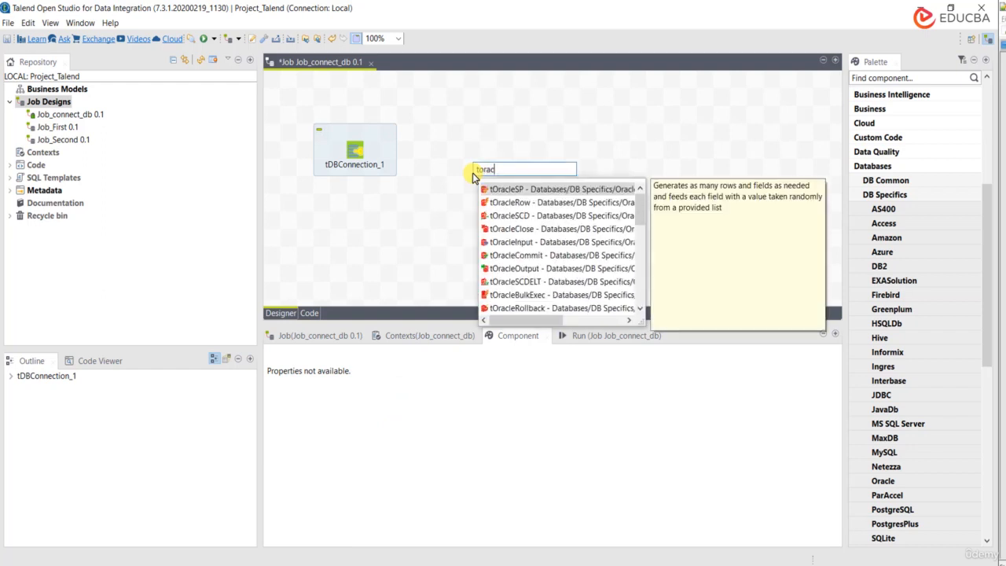
type("l")
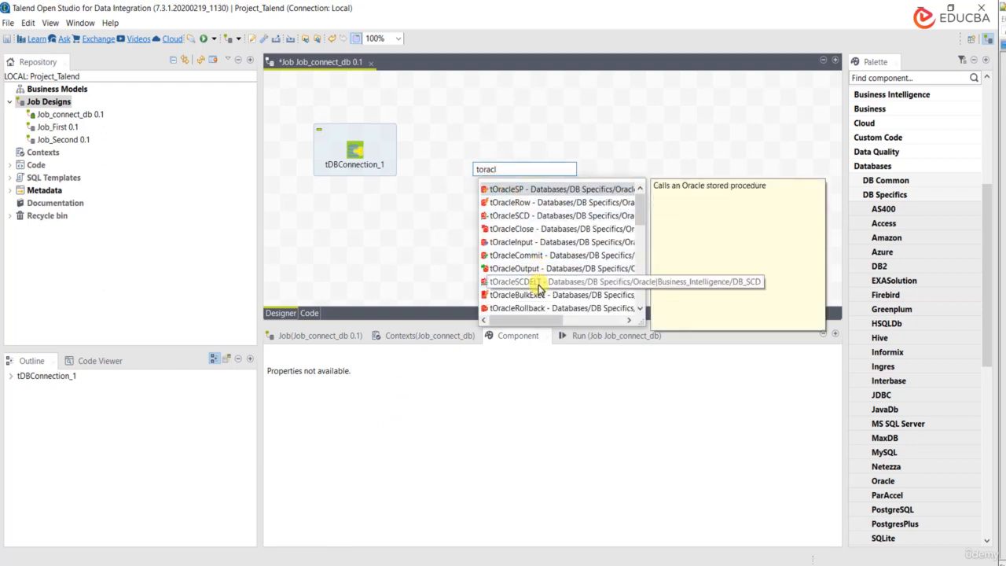
type("eco")
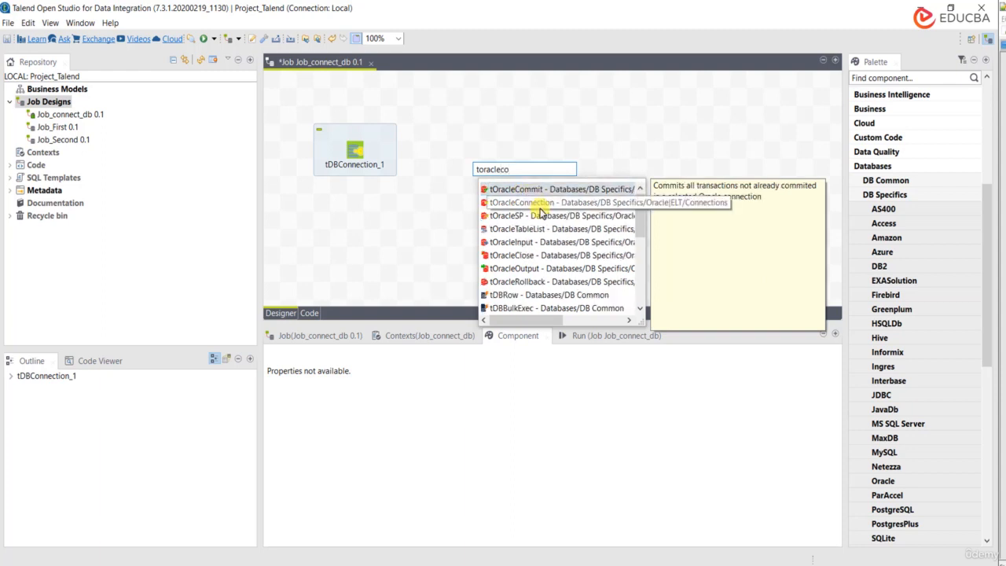
double_click(539, 214)
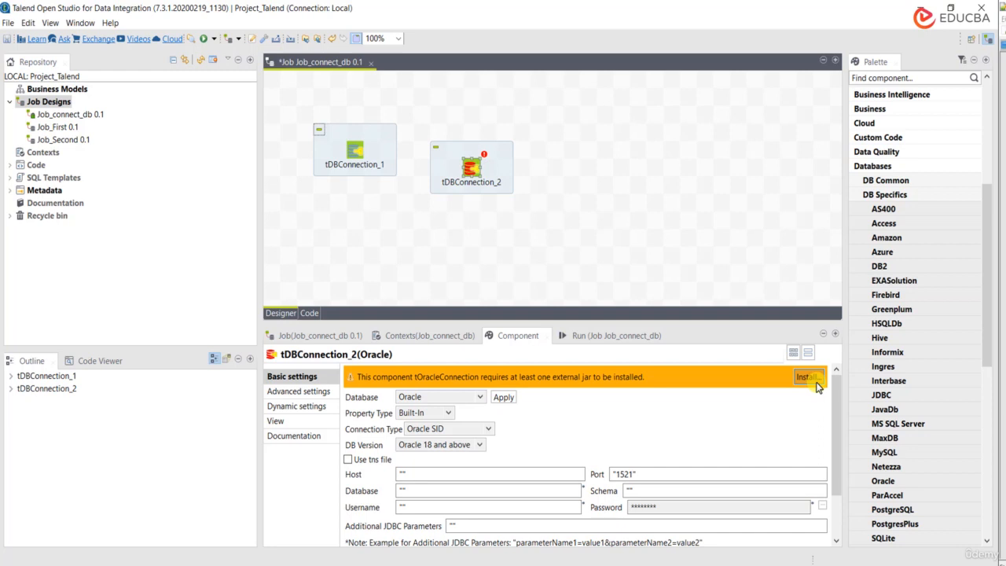
left_click(537, 271)
left_click(472, 179)
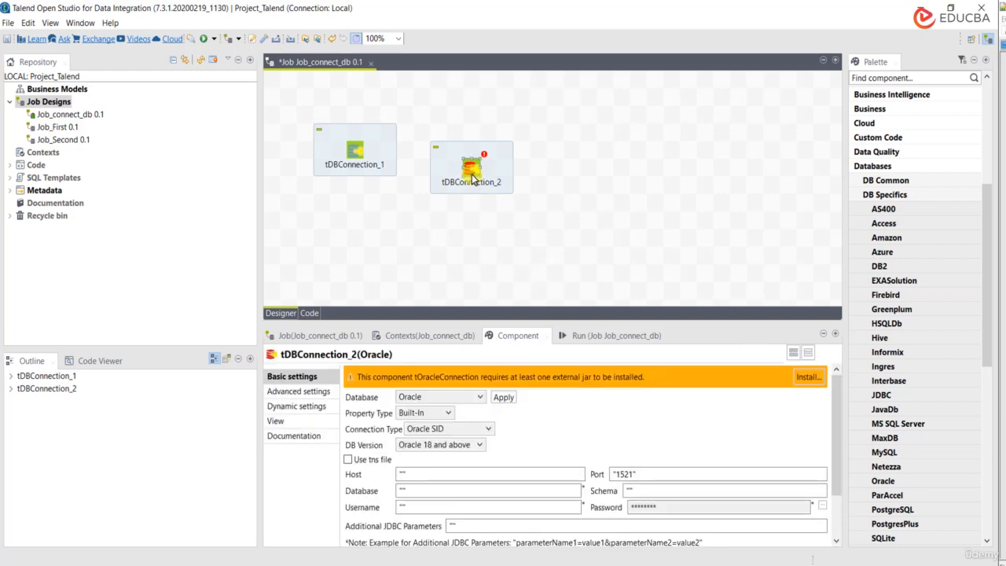
key("Delete")
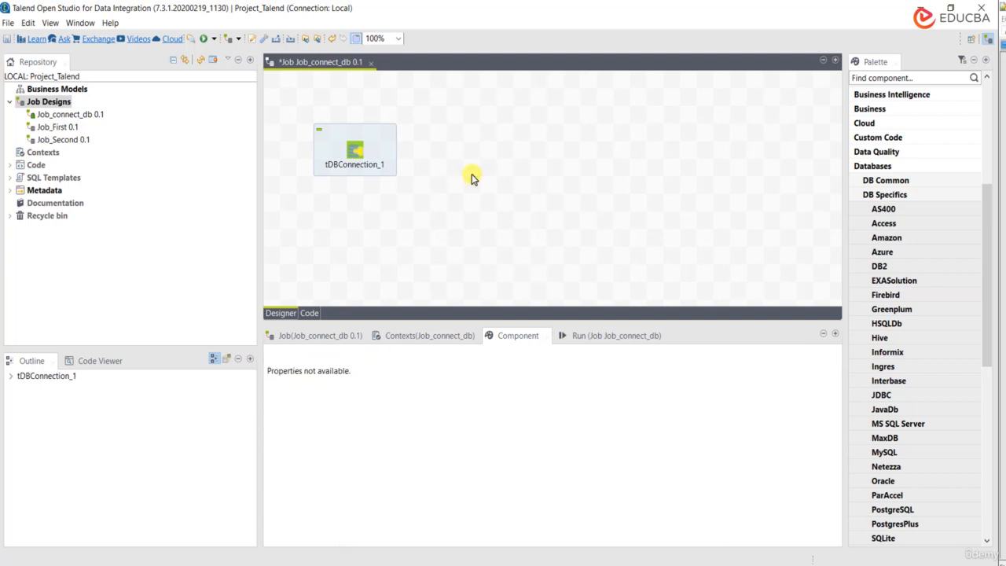
left_click(363, 155)
left_click(352, 150)
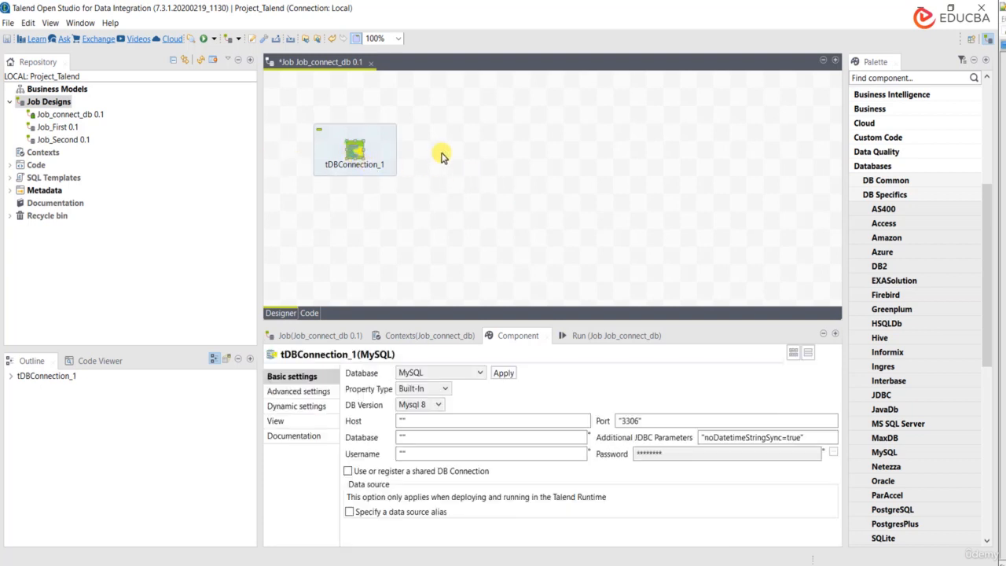
left_click(441, 153)
left_click(352, 151)
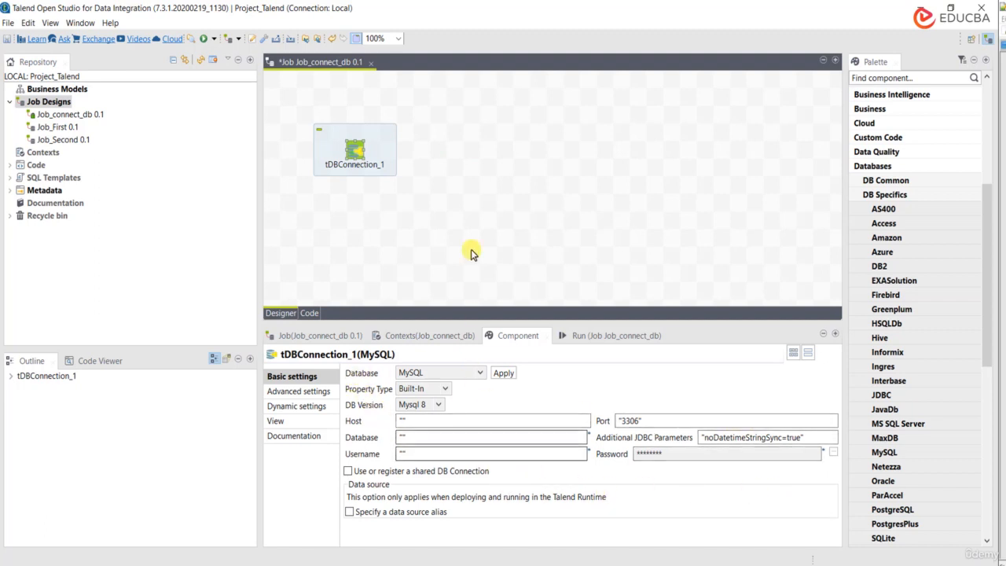
Step: Add a tMysqlInput component to the job and align it in a row with tDBConnection_1
left_click(483, 164)
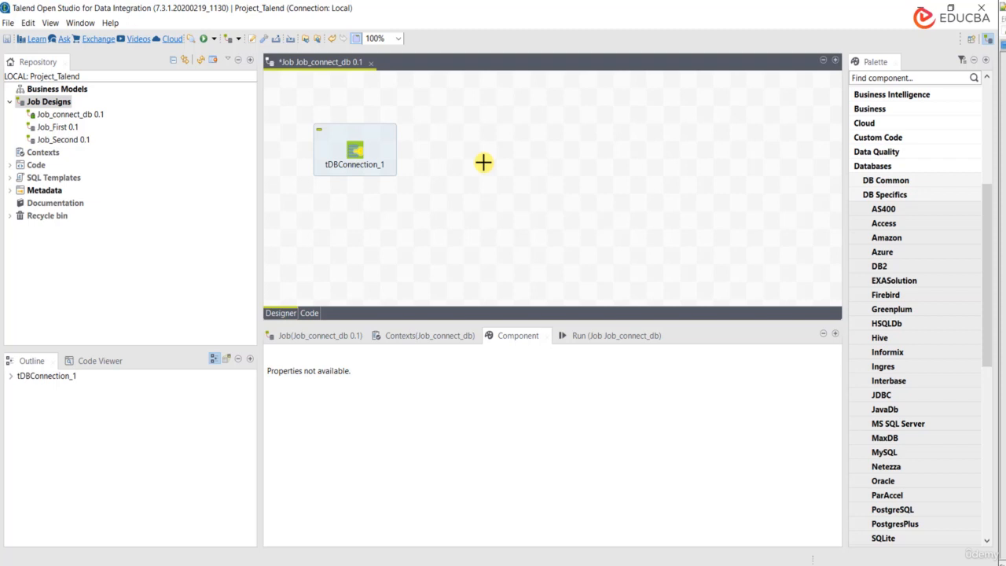
double_click(483, 162)
key("Escape")
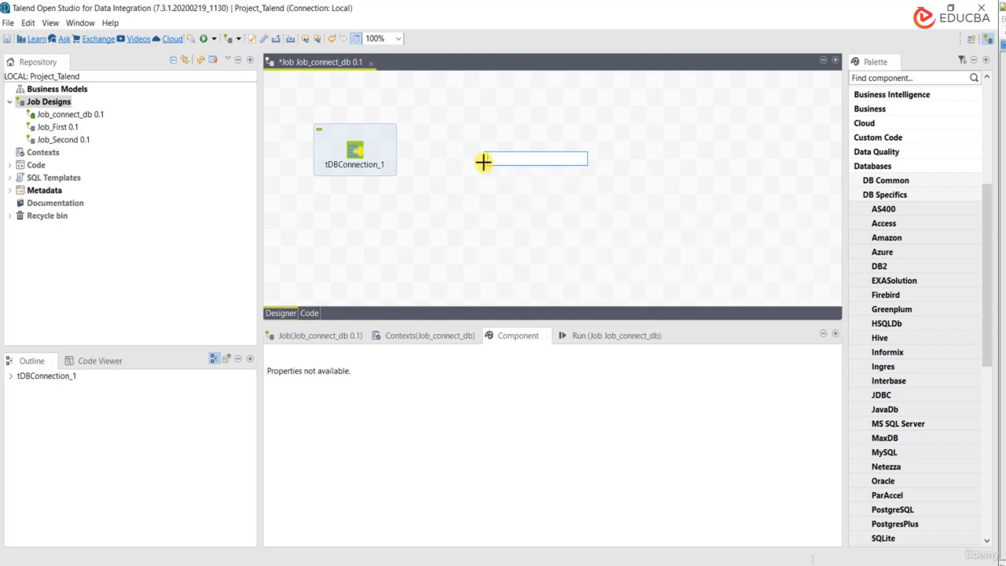
type("tmysql")
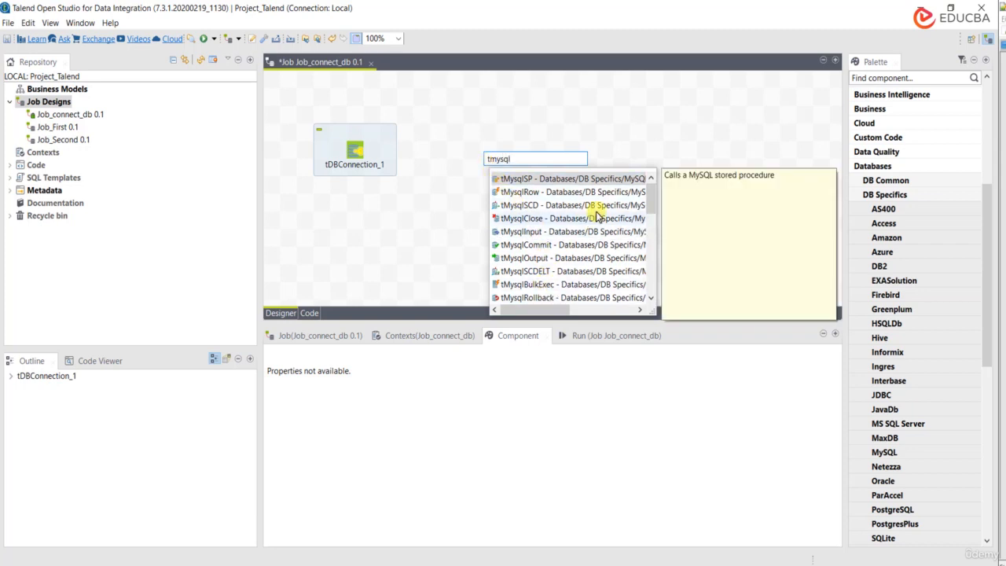
left_click(542, 233)
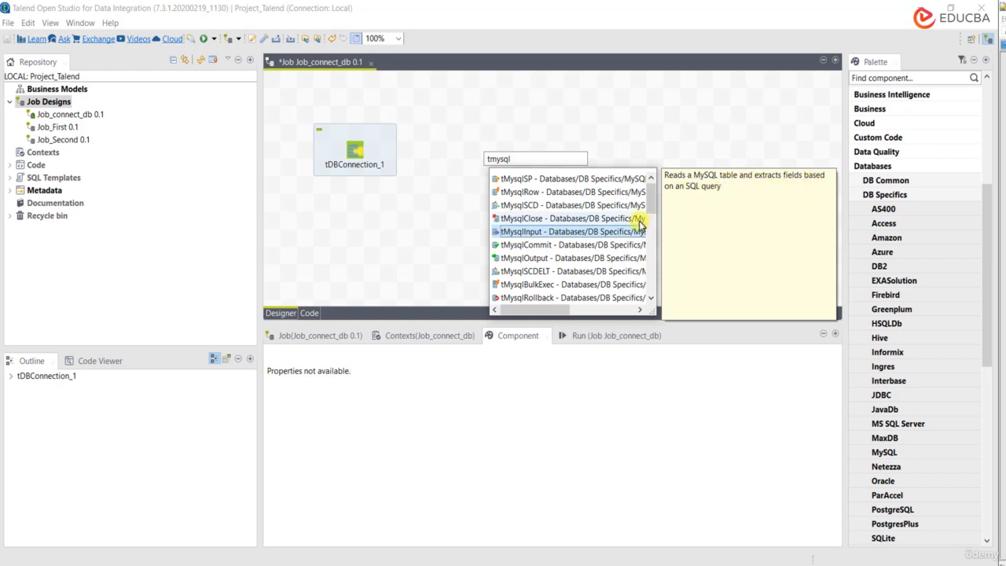
double_click(628, 231)
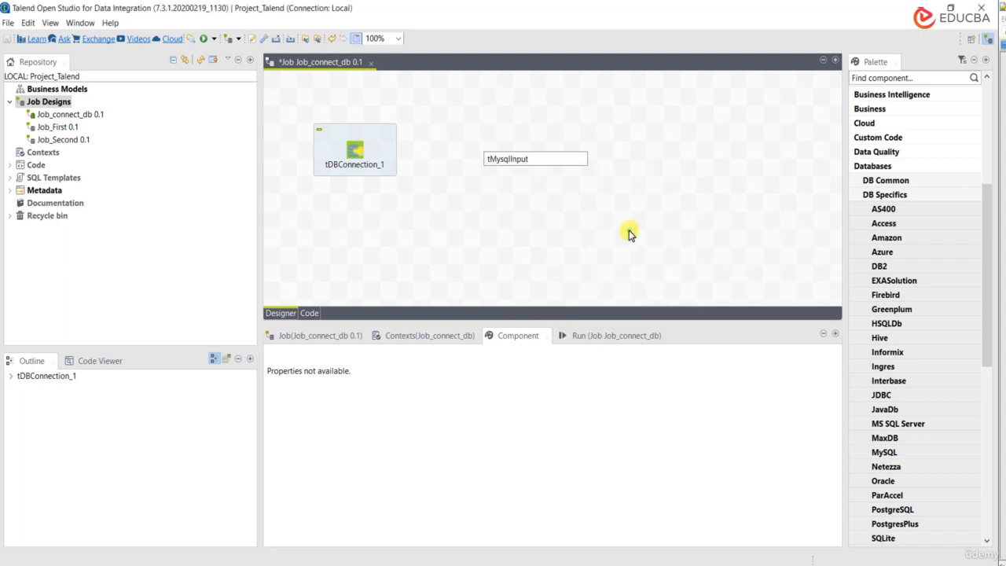
left_click(506, 139)
mouse_move(505, 138)
left_mouse_down()
mouse_move(521, 121)
mouse_move(505, 121)
left_mouse_up()
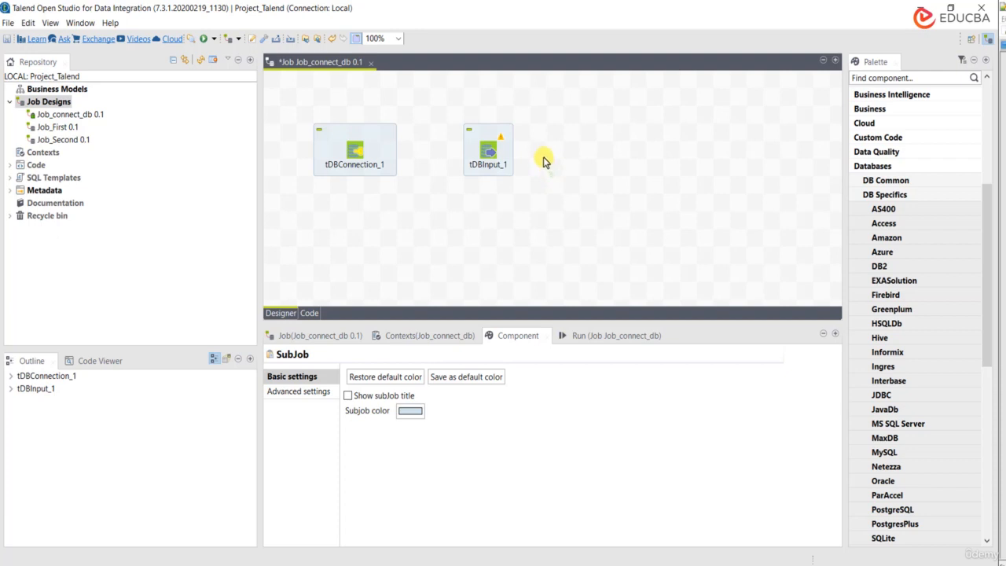
left_click(493, 157)
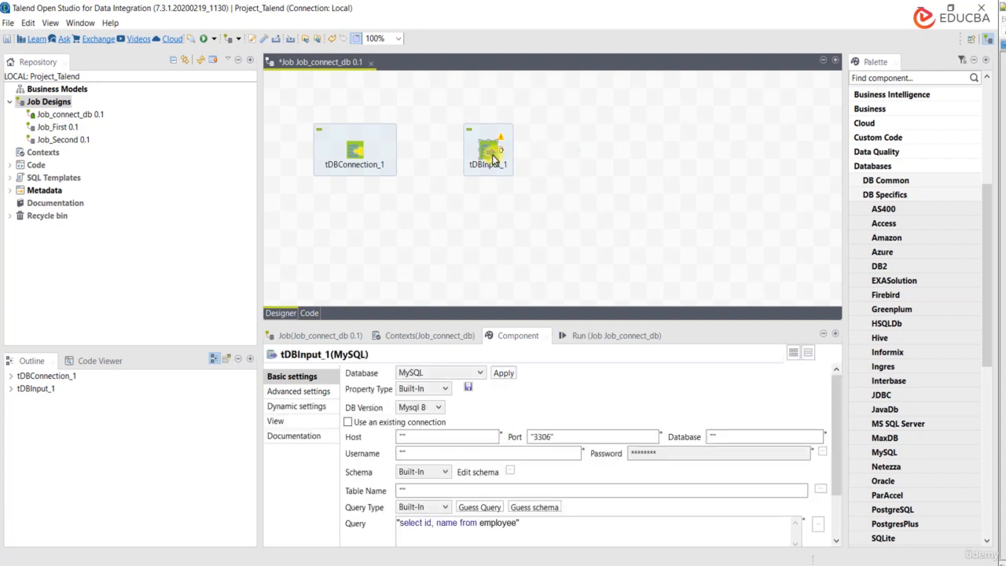
left_click(557, 150)
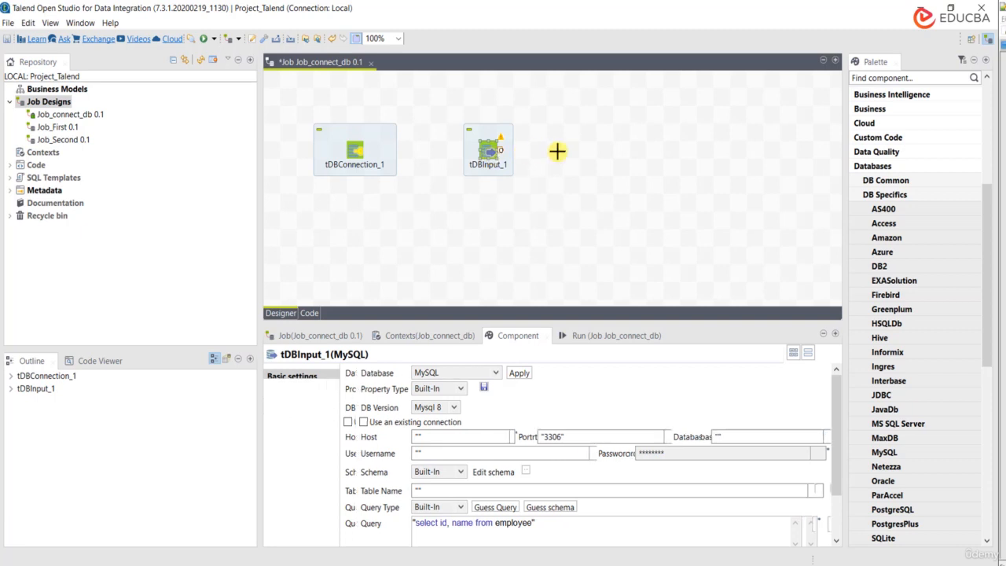
left_click(484, 153)
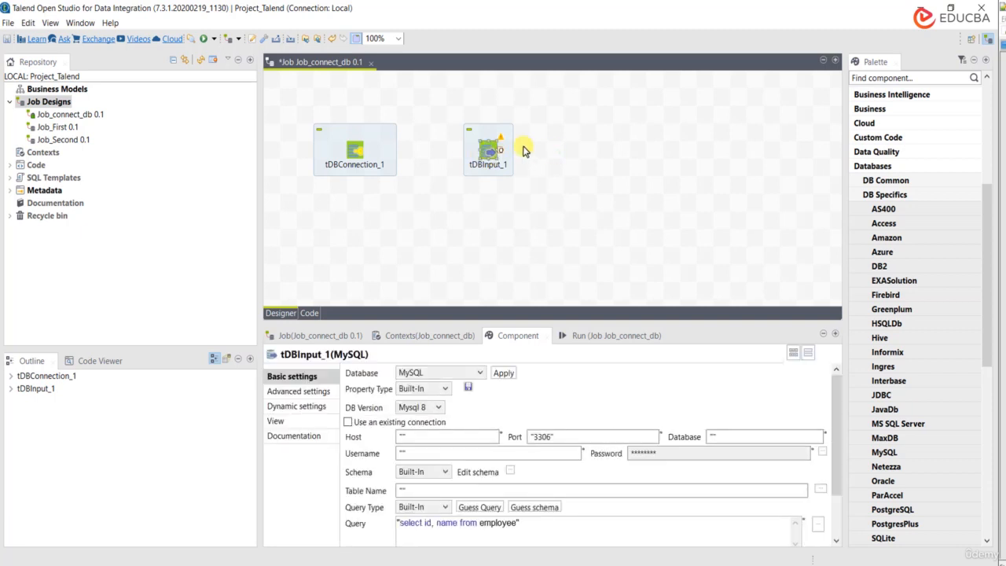
Step: Add a tLogRow component to the job beside tDBInput_1
left_click(561, 153)
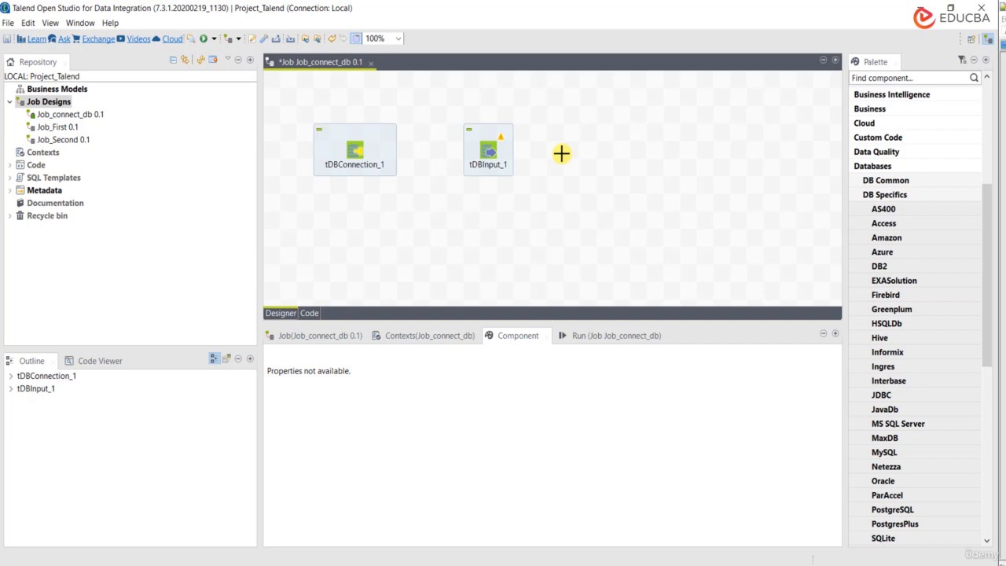
left_click(561, 153)
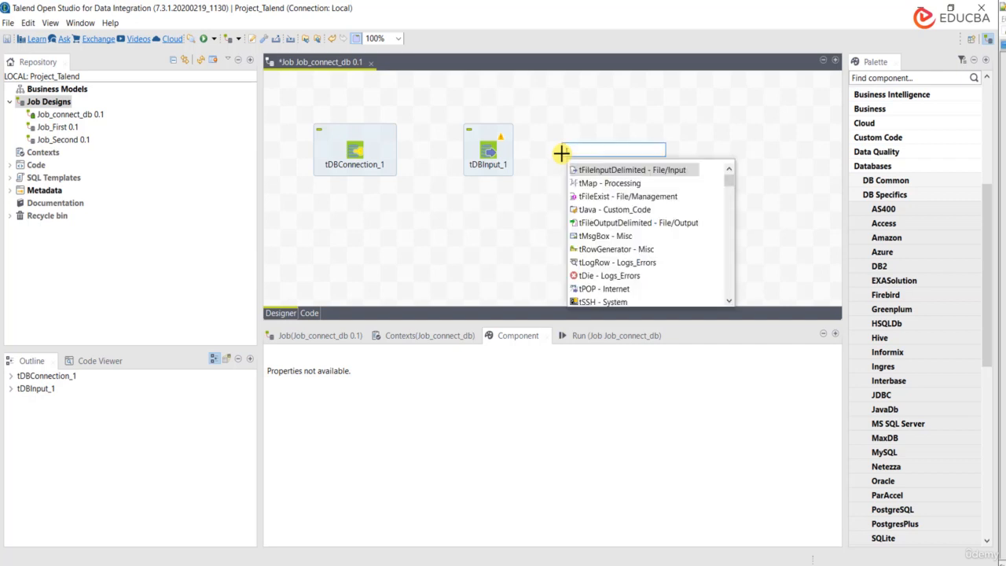
type("tlog")
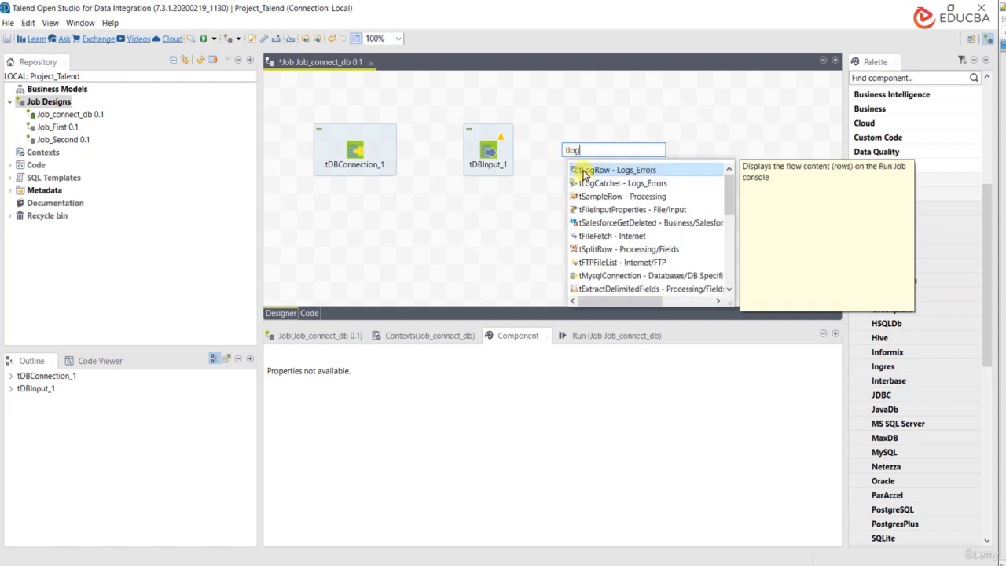
double_click(579, 170)
Step: Connect tDBInput_1 to tLogRow_1 with a Main row and space the two components slightly apart
left_click(488, 149)
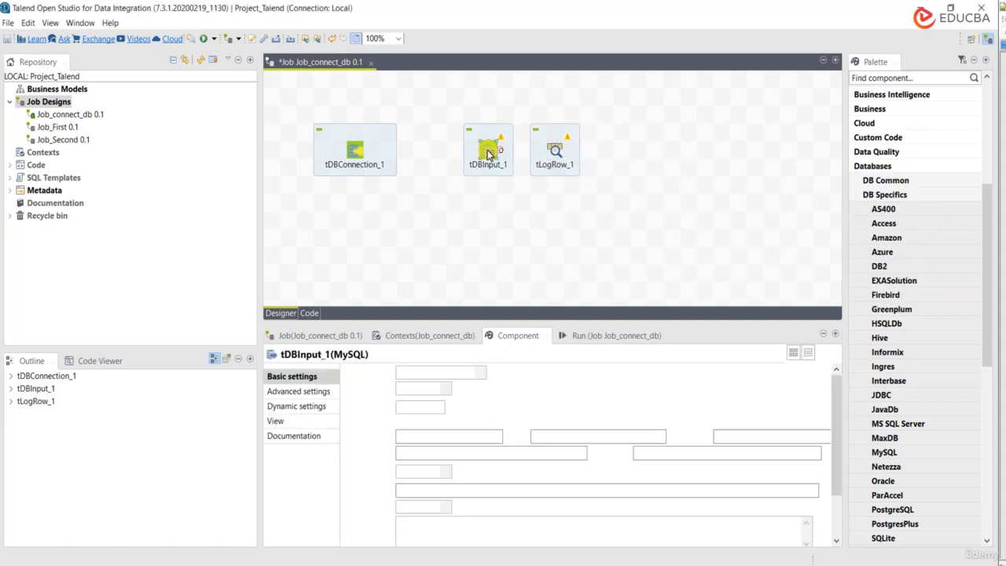
right_click(488, 151)
mouse_move(600, 161)
left_click(650, 158)
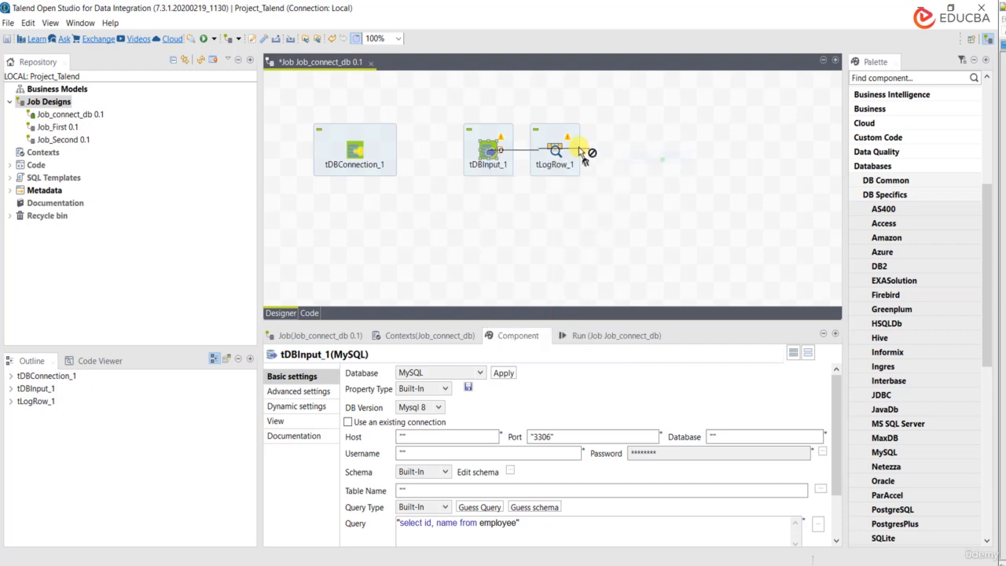
left_click(556, 151)
left_click_drag(556, 151, 573, 151)
left_click(589, 195)
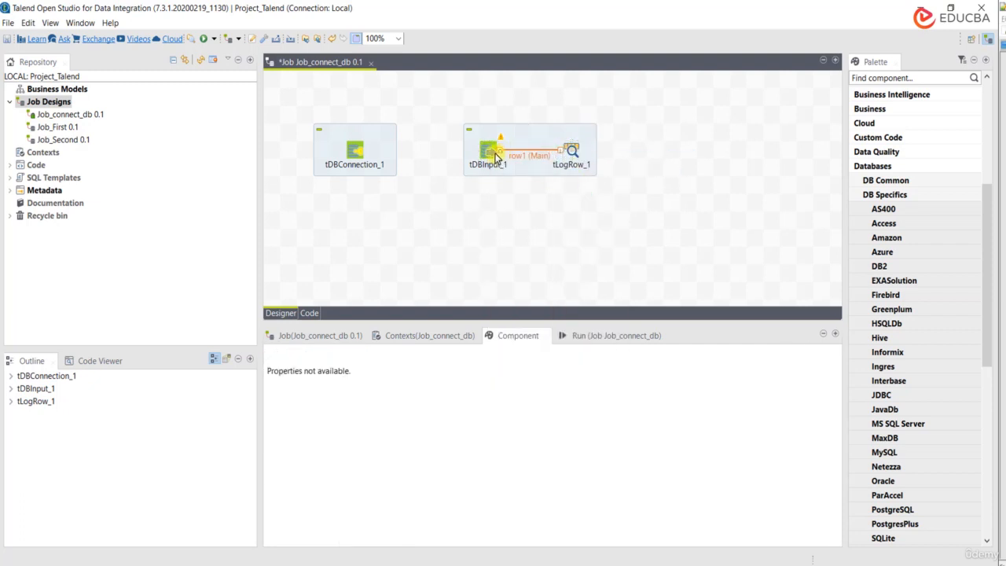
Step: Move tDBConnection_1 closer to the tDBInput_1 subjob and display the connection component's basic settings
left_click_drag(385, 148, 418, 148)
left_click(489, 149)
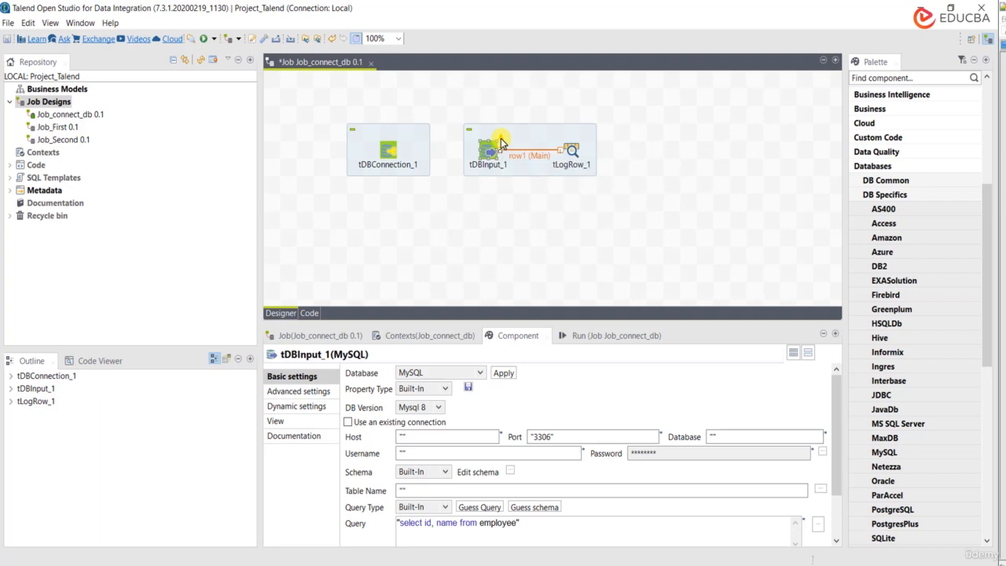
left_click(388, 151)
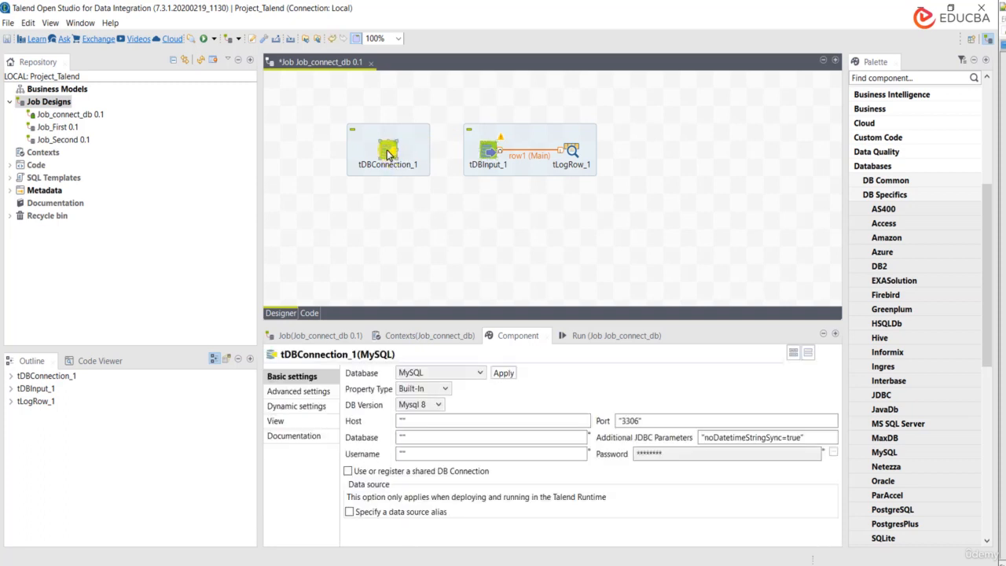